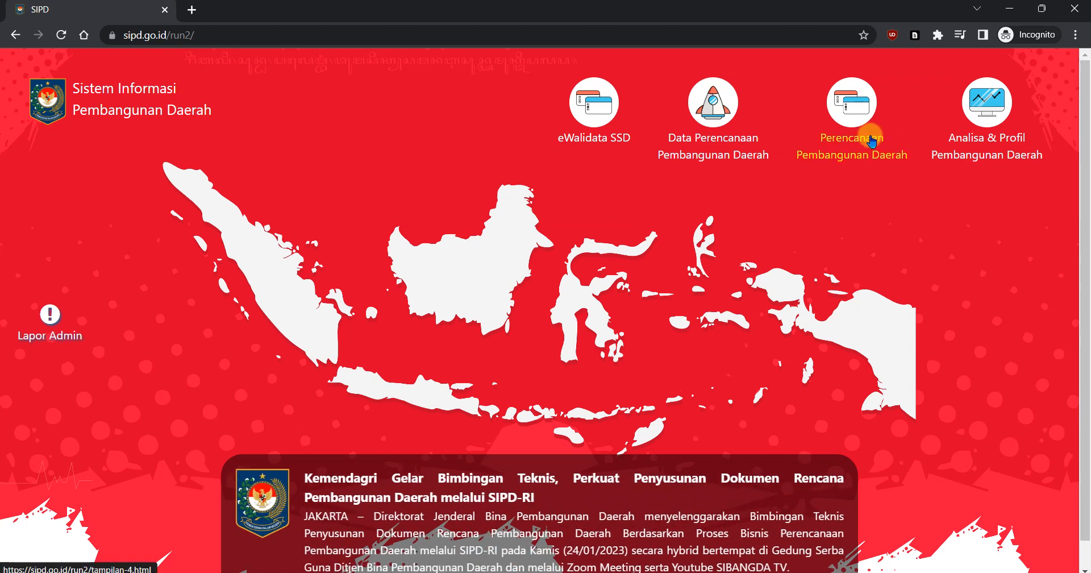
# Step: Open the RENJA PD login page from the Perencanaan Pembangunan Daerah section of SIPD
pyautogui.click(871, 140)
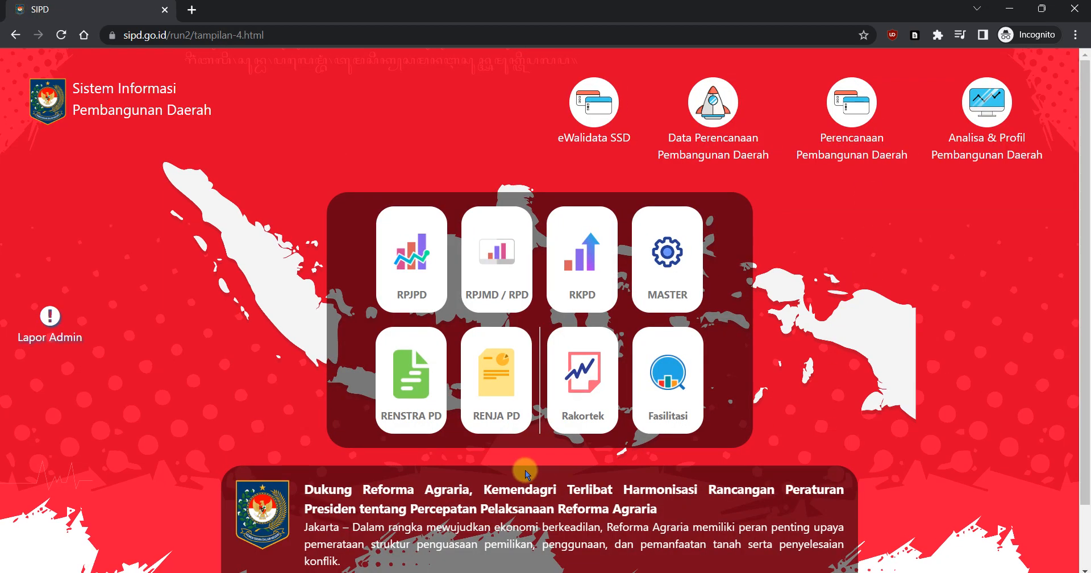
pyautogui.click(496, 379)
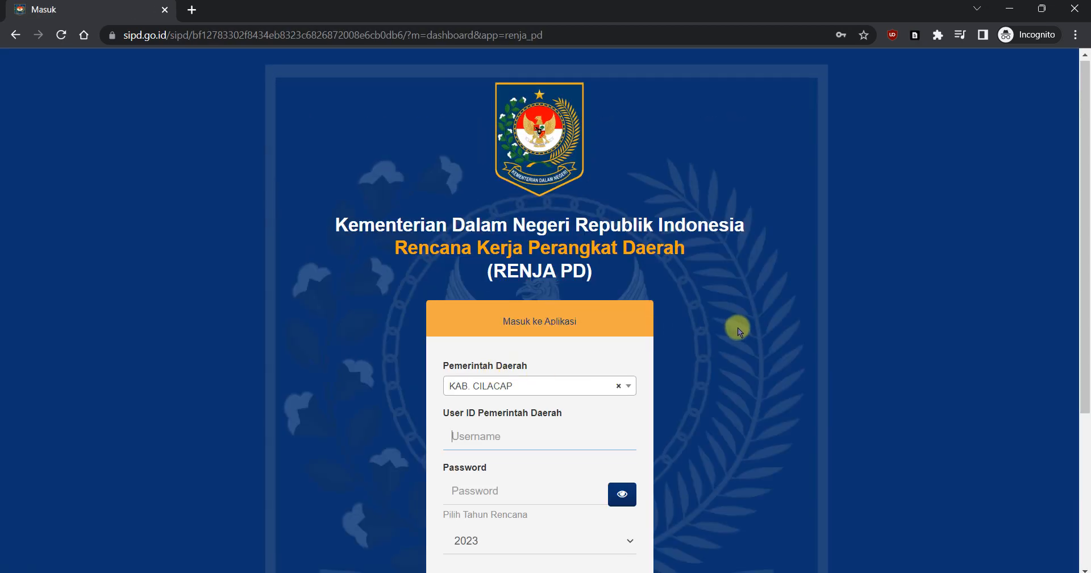
# Step: Fill in the regional government user ID for KAB. CILACAP in the login form and activate the password field
pyautogui.scroll(-3, 534, 337)
pyautogui.click(564, 298)
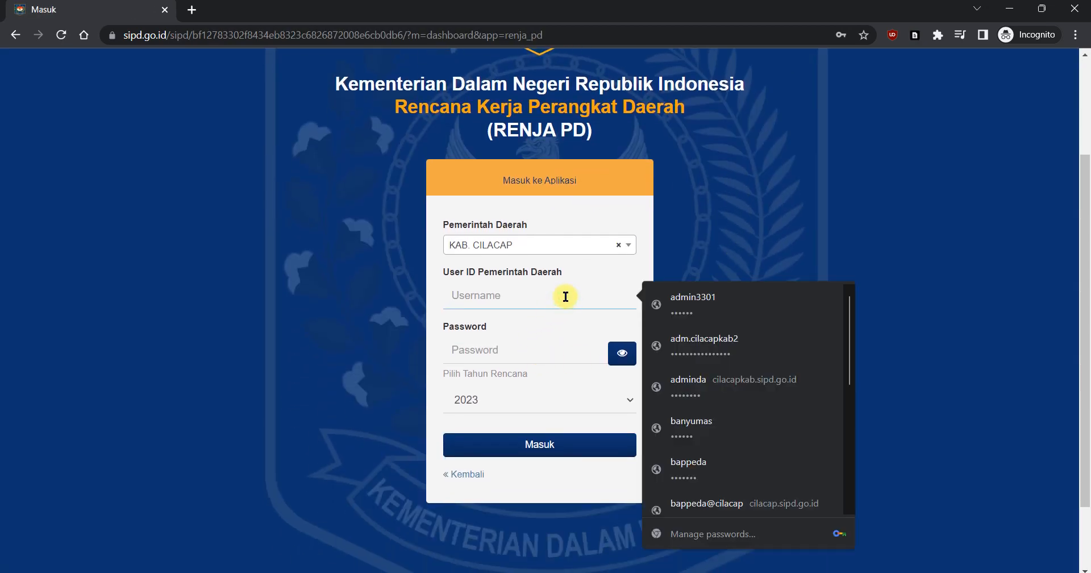
pyautogui.hotkey('ctrl', 'v')
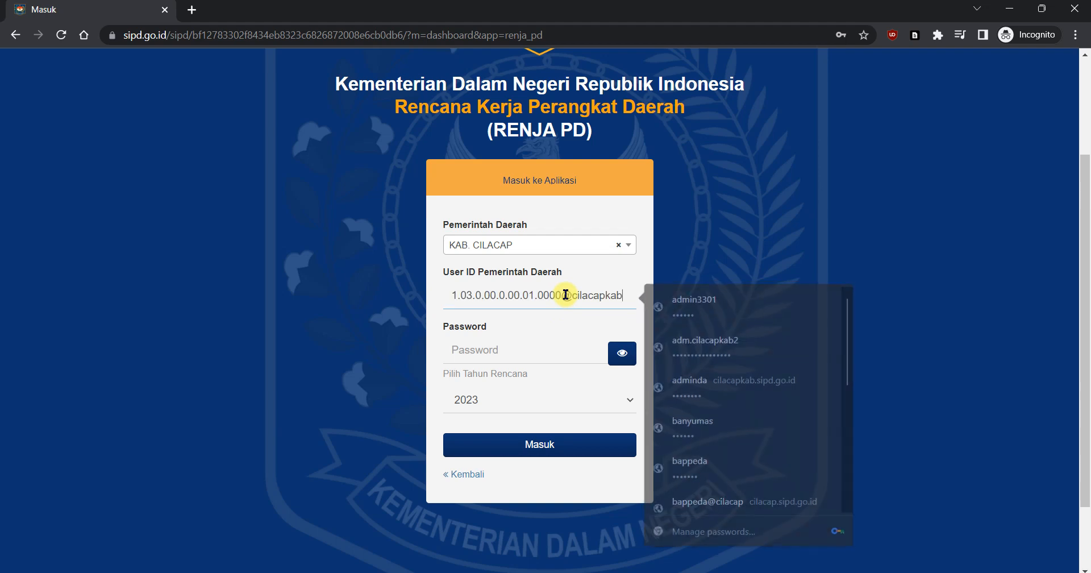
pyautogui.click(546, 354)
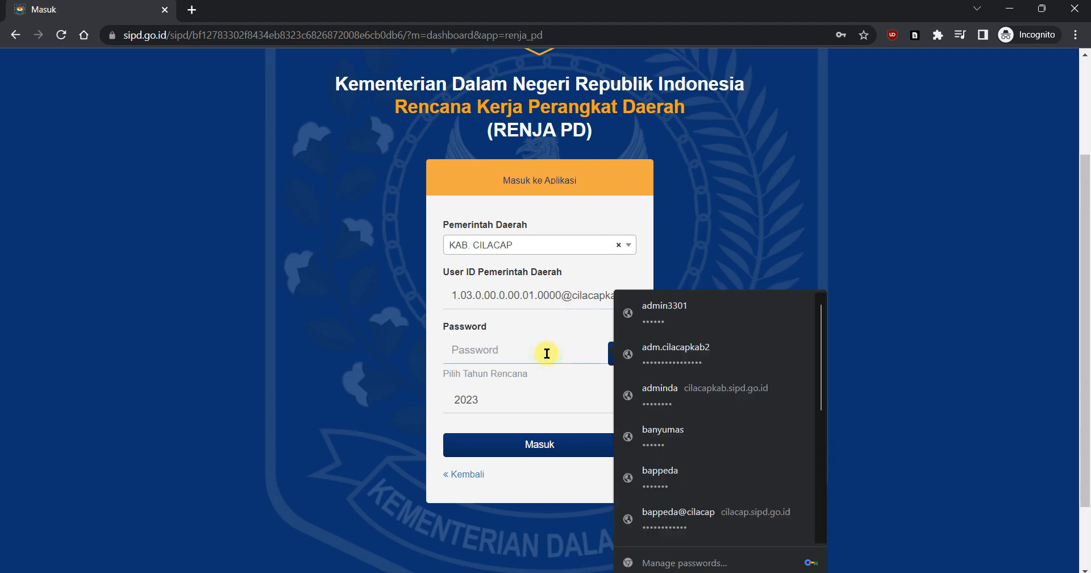
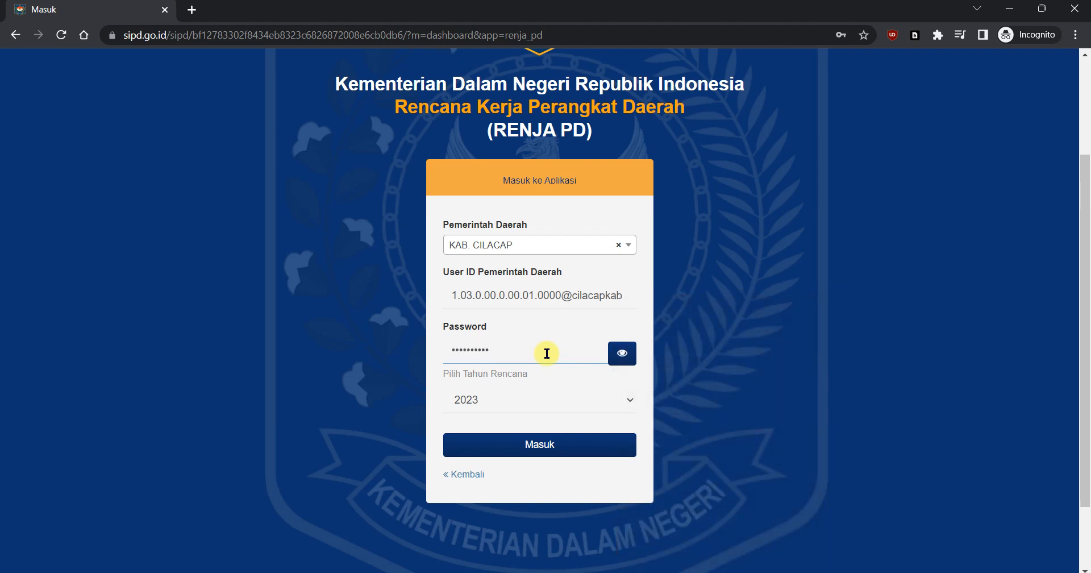
# Step: Set the plan year to 2024 and log in to RENJA PD
pyautogui.click(563, 399)
pyautogui.click(534, 428)
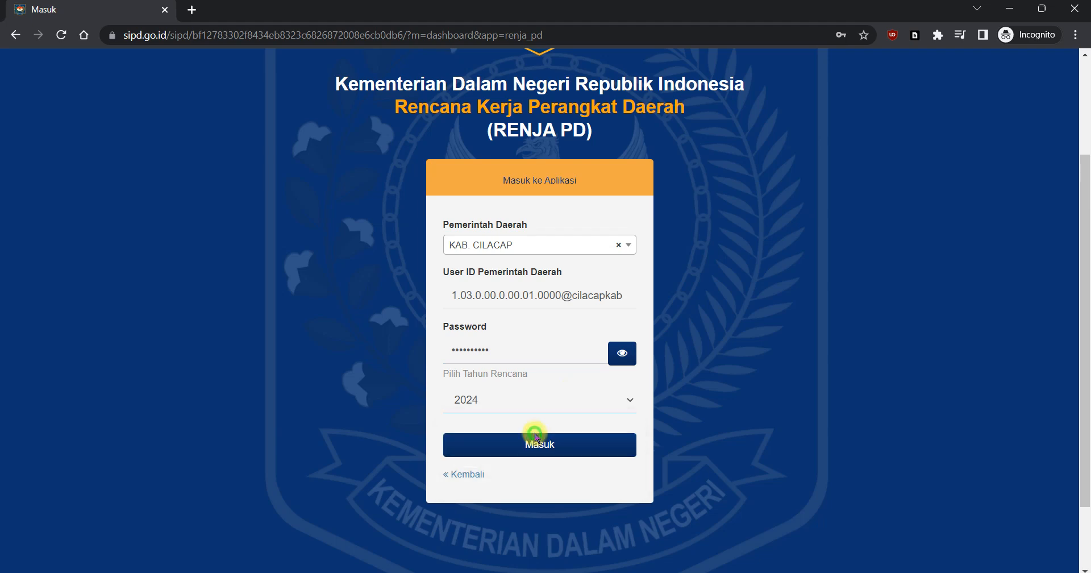
pyautogui.click(554, 445)
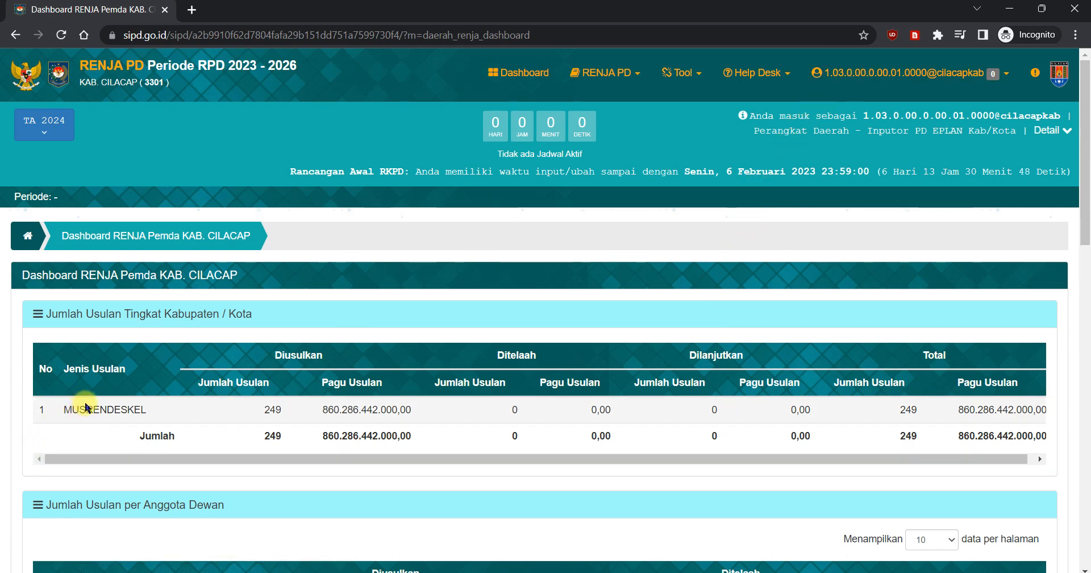
# Step: Examine the dashboard's MUSRENDESKEL proposal counts and budget amounts, along with the proposals per council member
pyautogui.moveTo(79, 409); pyautogui.dragTo(146, 410)
pyautogui.click(237, 402)
pyautogui.moveTo(262, 404); pyautogui.dragTo(280, 404)
pyautogui.click(367, 407)
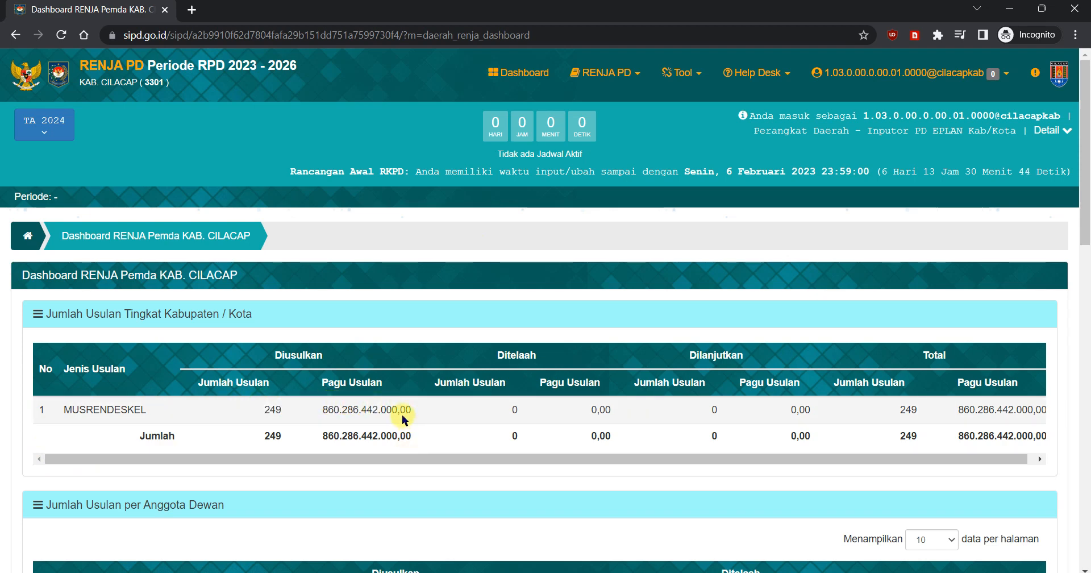
pyautogui.moveTo(327, 411); pyautogui.dragTo(386, 409)
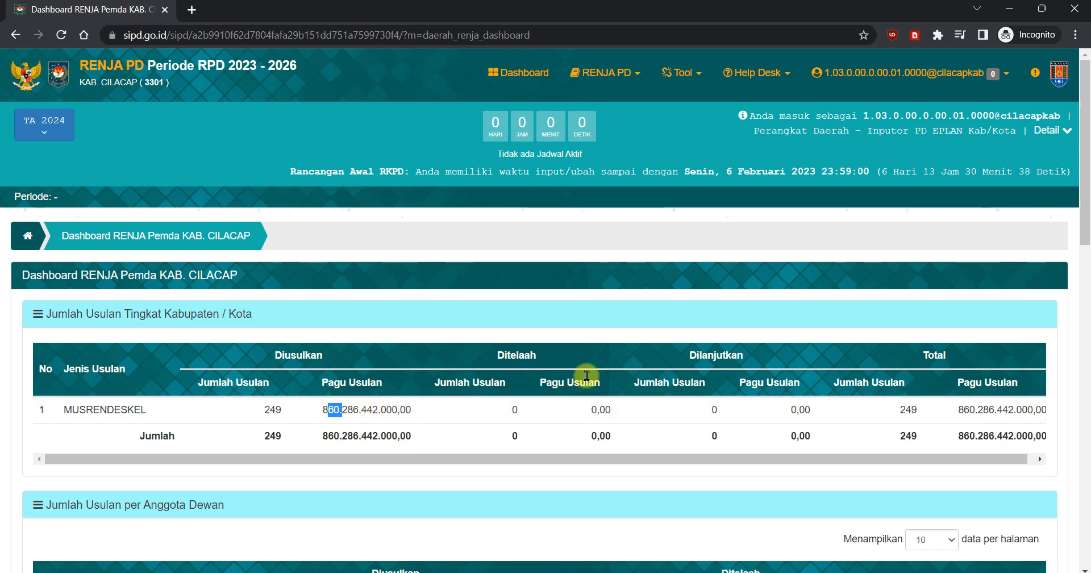
pyautogui.scroll(-1, 599, 343)
pyautogui.scroll(-1, 600, 343)
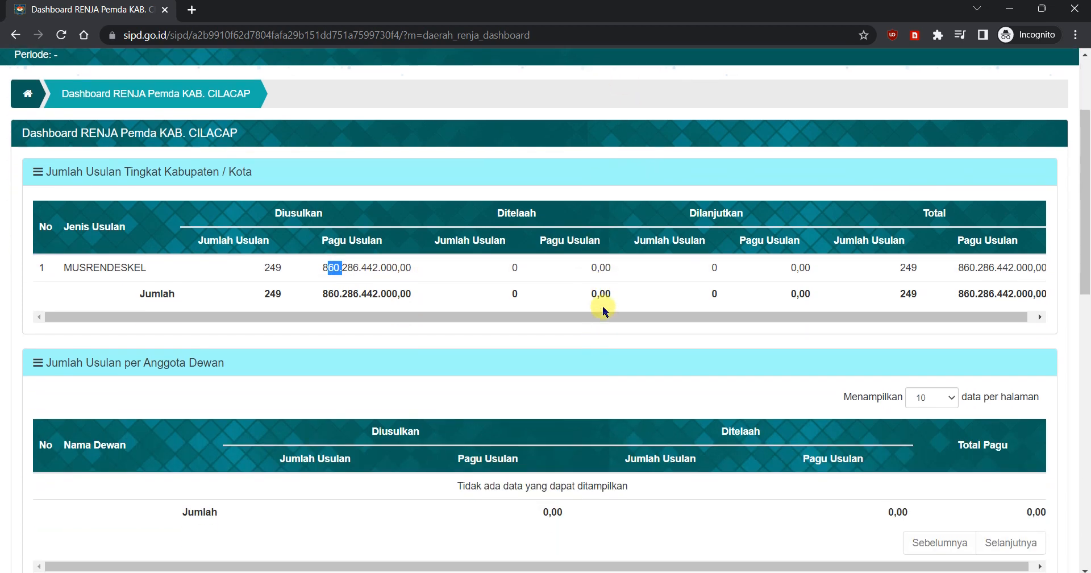
pyautogui.scroll(2, 518, 265)
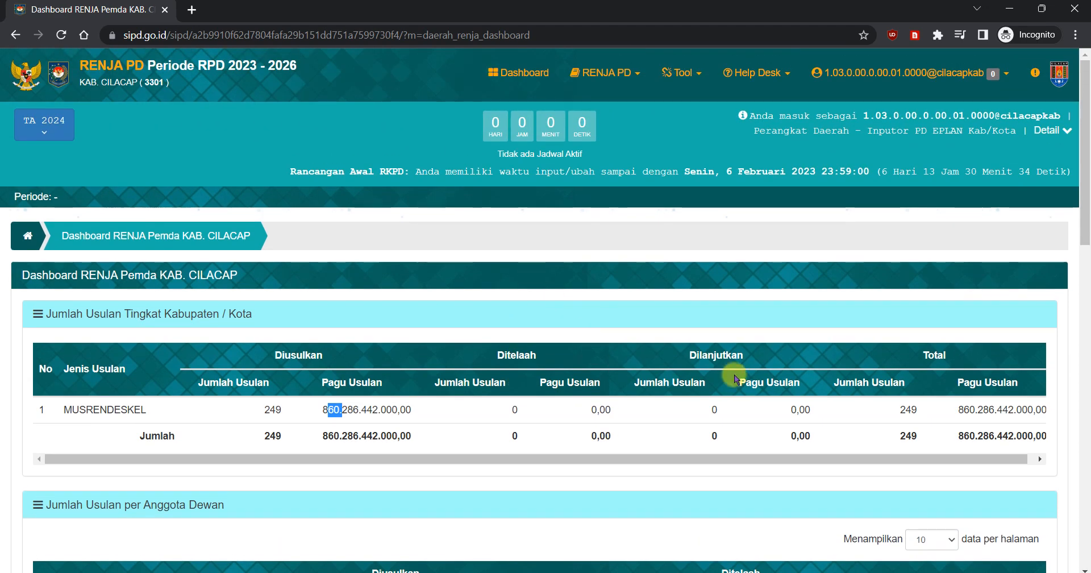
pyautogui.doubleClick(512, 409)
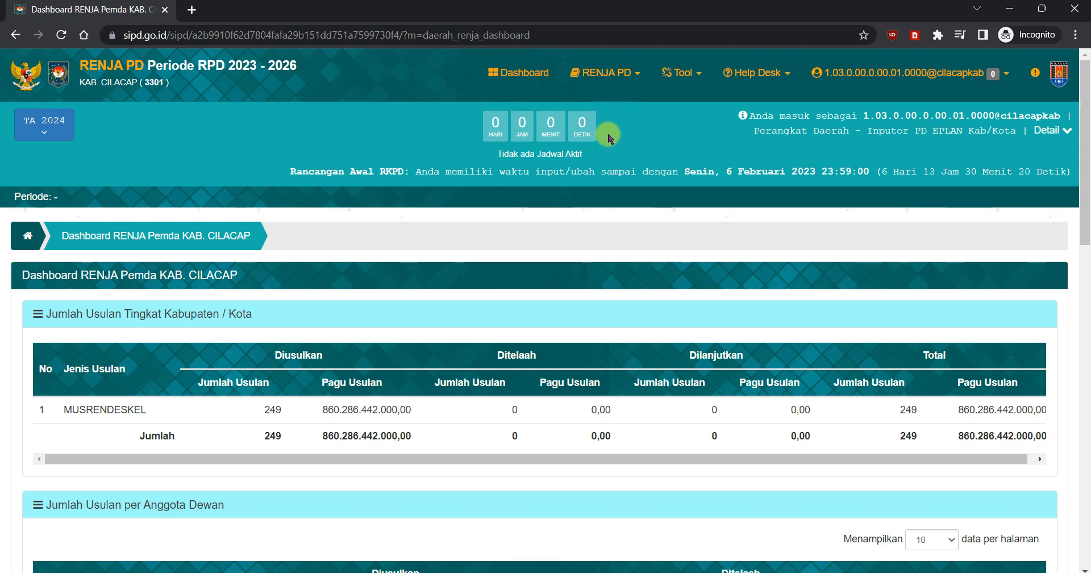
# Step: Open the Telaah Usulan page under Rancangan Awal RKPD and look through the list of all proposals
pyautogui.click(627, 81)
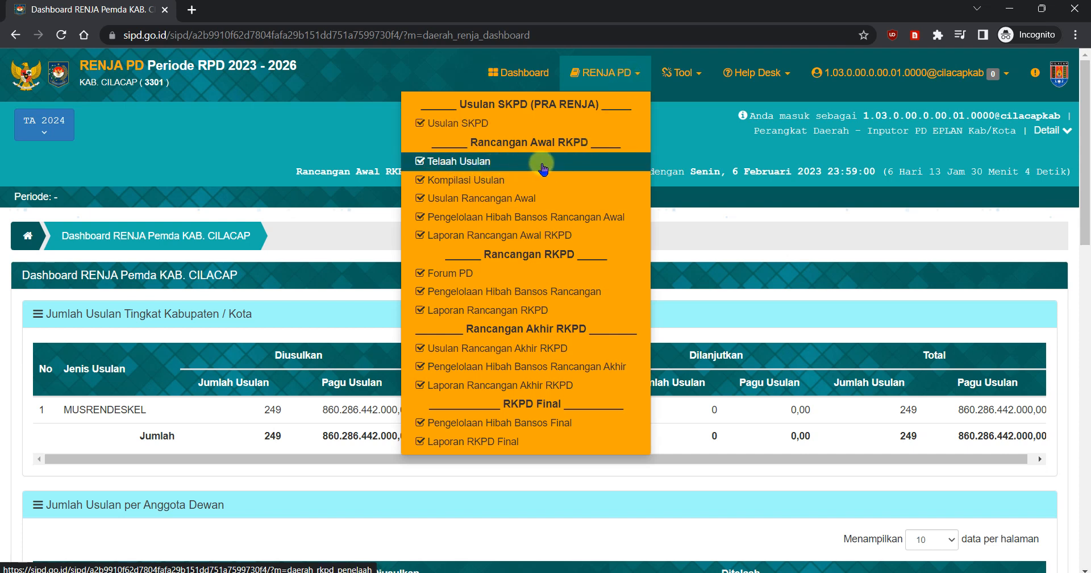
pyautogui.click(578, 164)
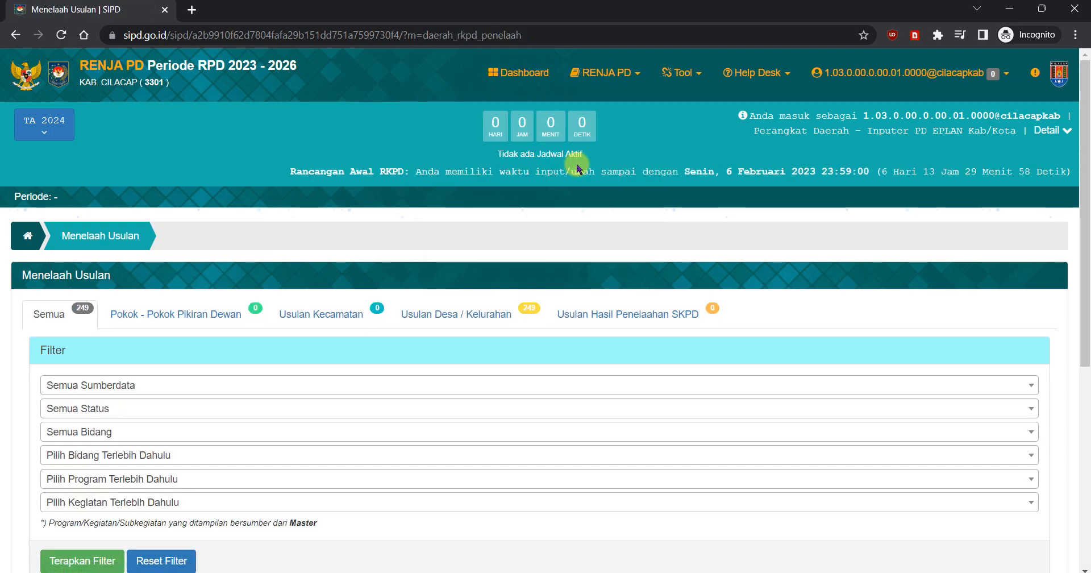
pyautogui.scroll(-2, 762, 214)
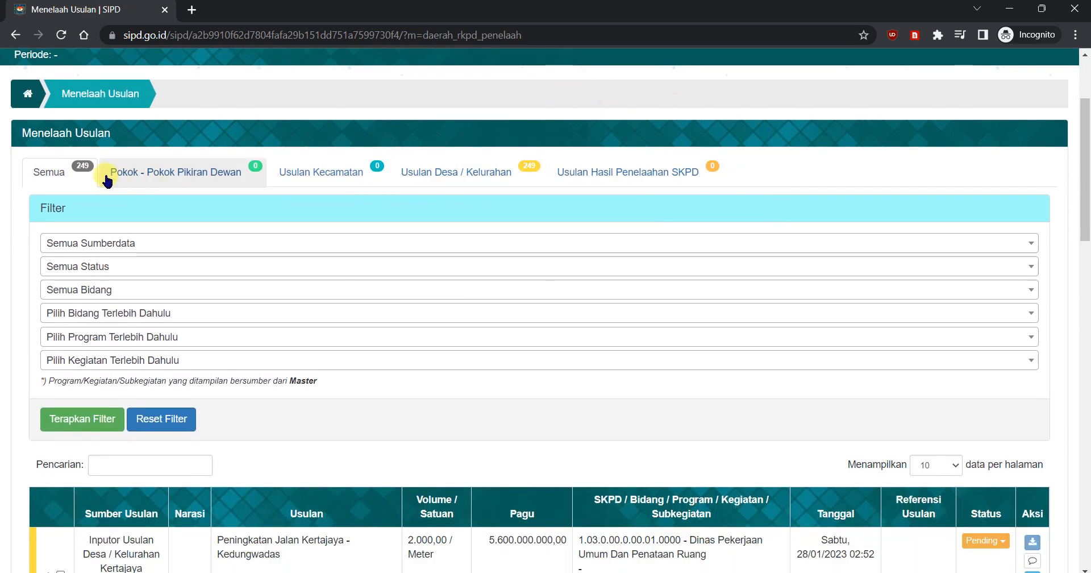
pyautogui.scroll(-10, 312, 326)
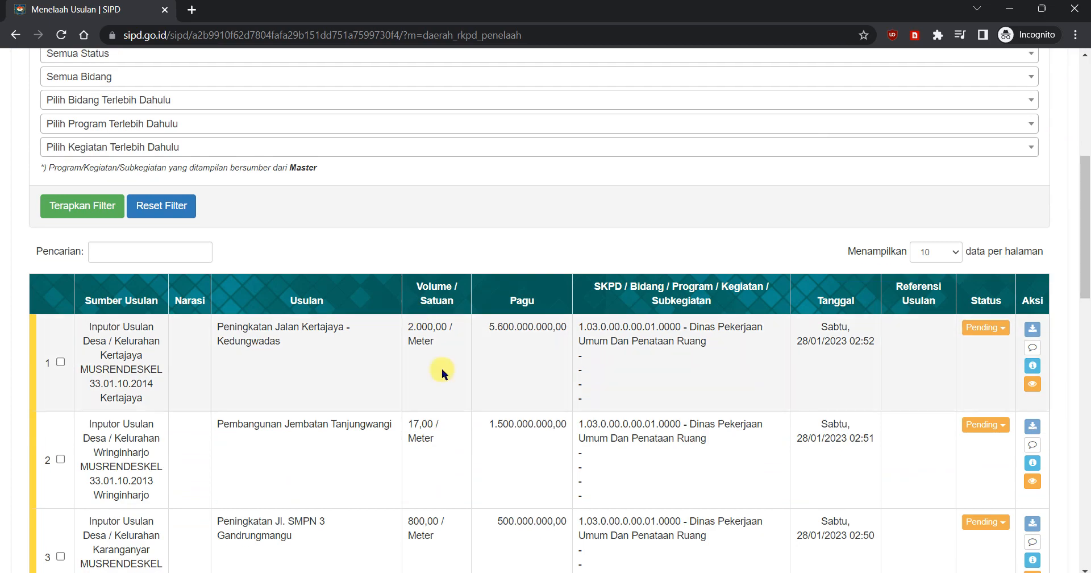
pyautogui.scroll(12, 592, 350)
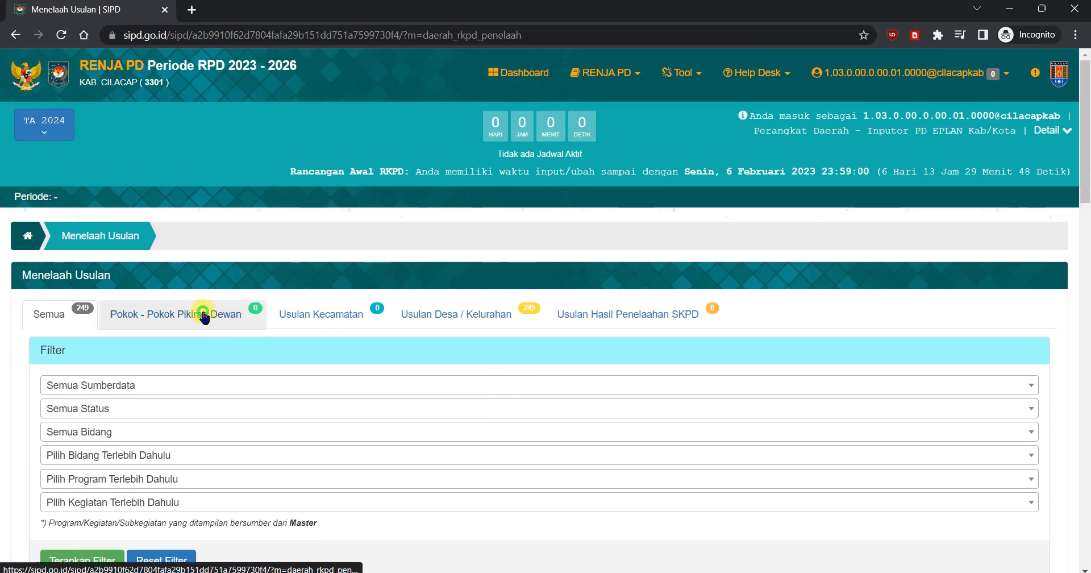
# Step: View the Pokok - Pokok Pikiran Dewan and Usulan Kecamatan proposal lists
pyautogui.click(202, 316)
pyautogui.scroll(-3, 221, 346)
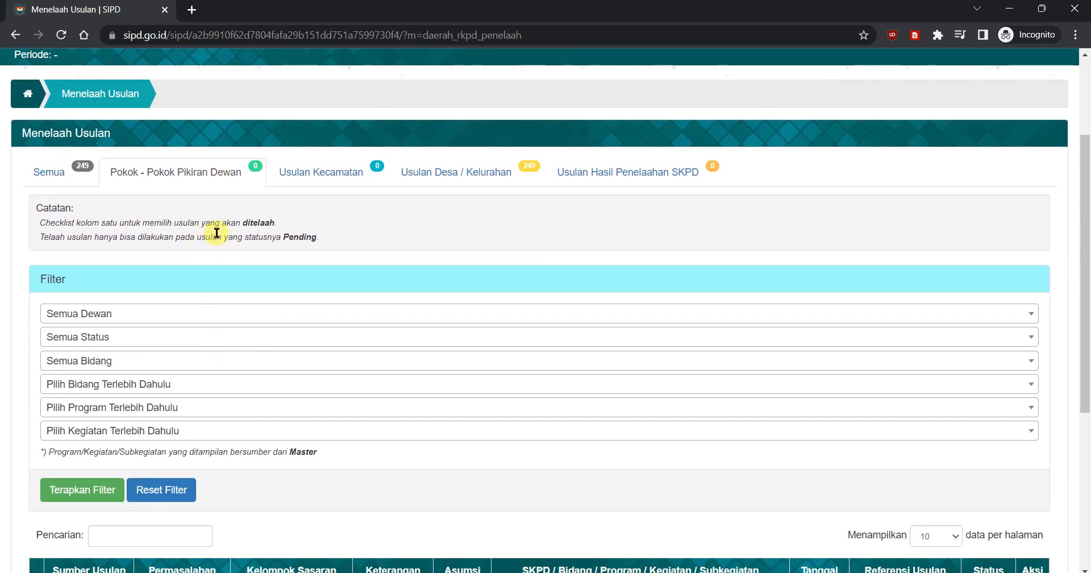
pyautogui.click(337, 170)
pyautogui.scroll(-3, 358, 255)
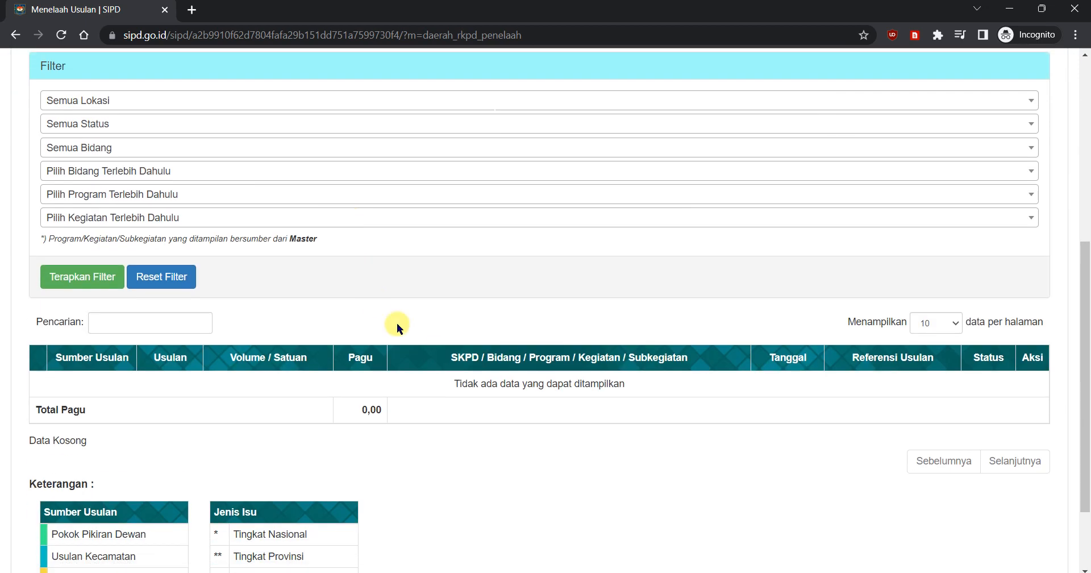
pyautogui.scroll(3, 470, 268)
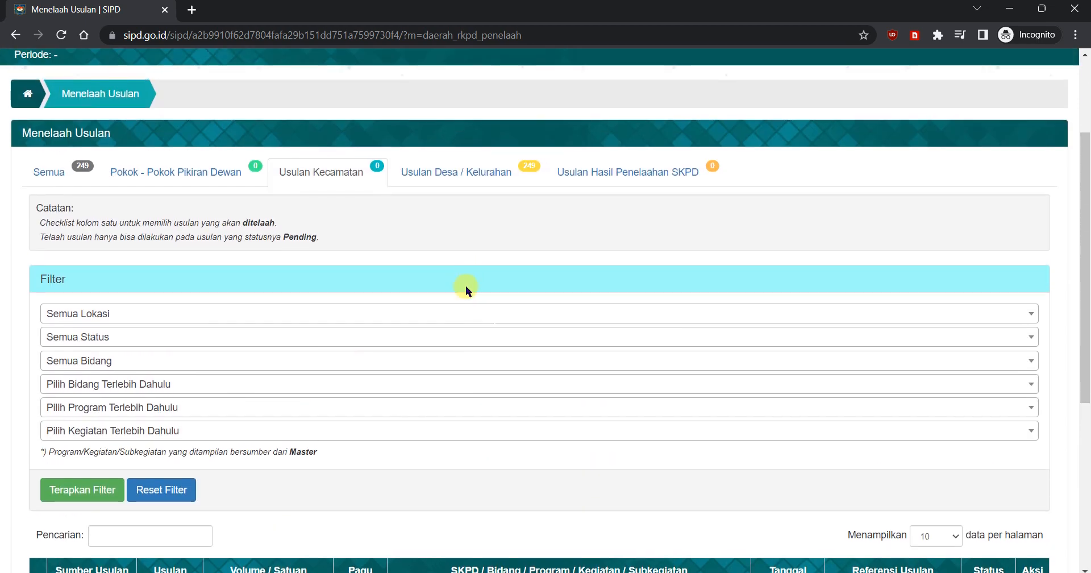
# Step: View the filters and proposals listed under Usulan Desa / Kelurahan
pyautogui.click(442, 178)
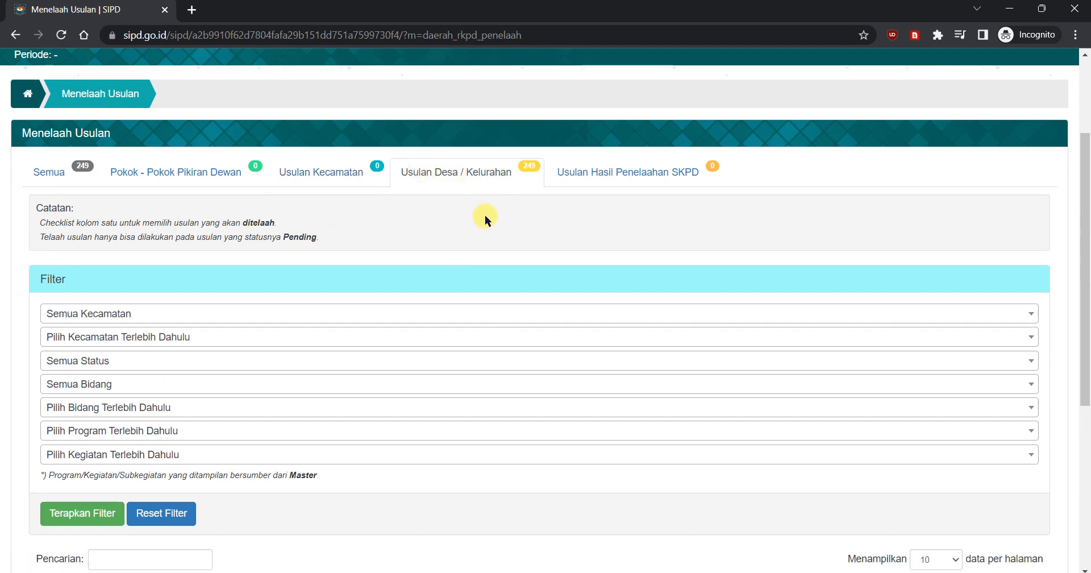
pyautogui.scroll(-5, 513, 215)
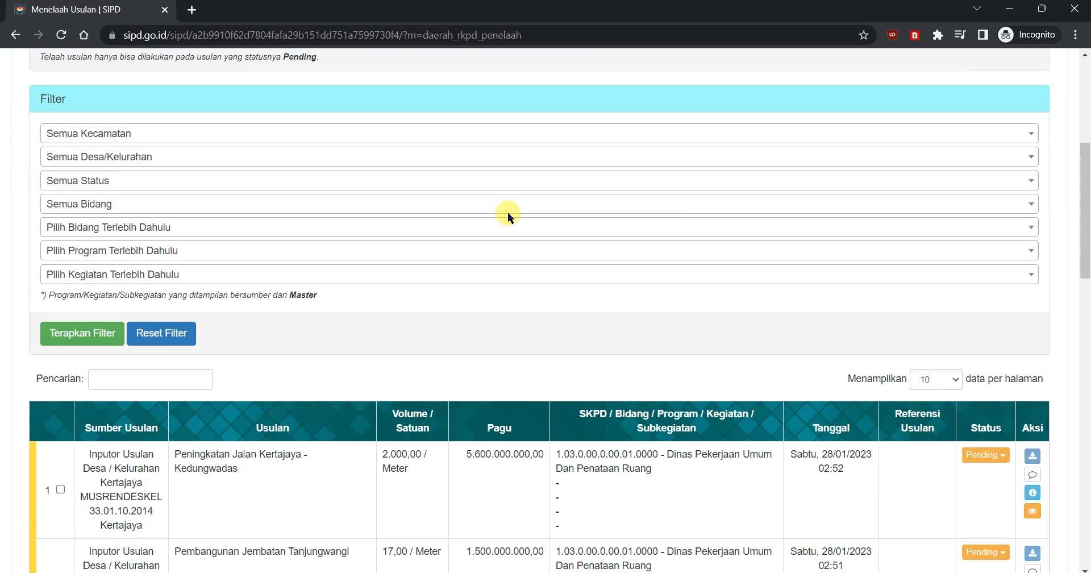
pyautogui.scroll(5, 494, 216)
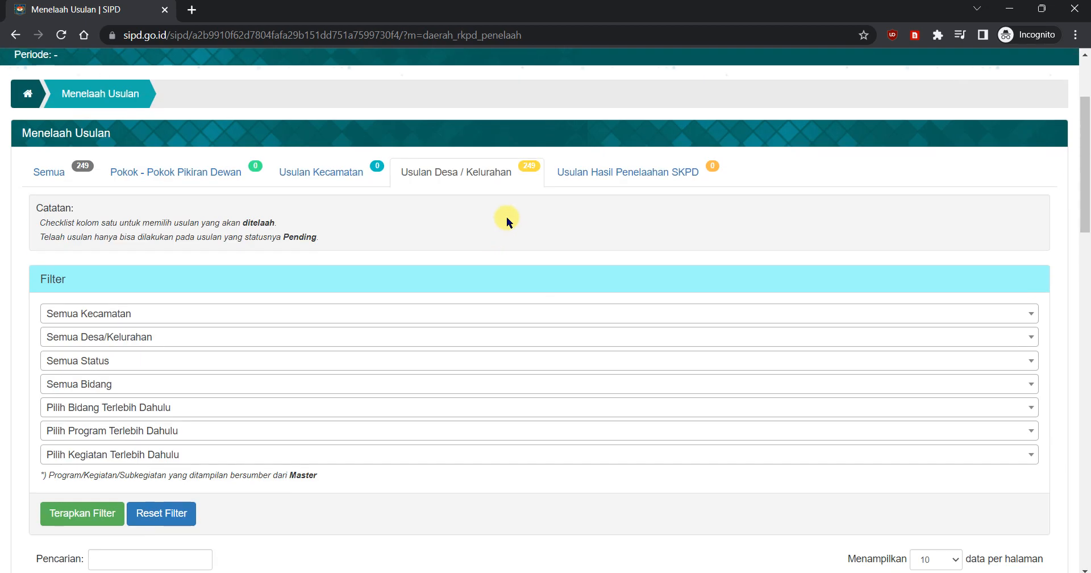
# Step: View the Usulan Hasil Penelaahan SKPD list and legend, dismissing the message notification
pyautogui.click(583, 173)
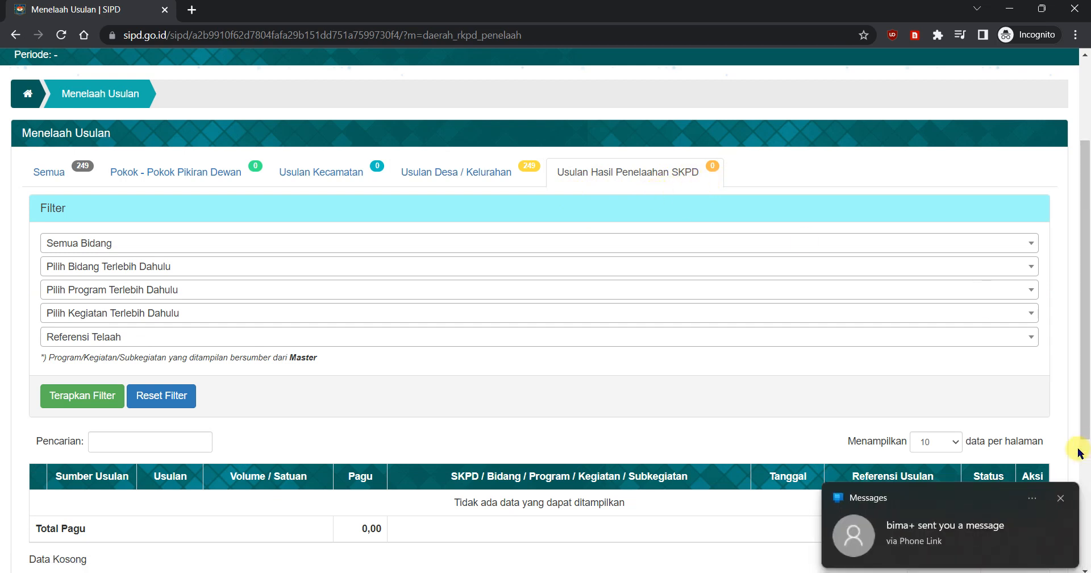
pyautogui.click(1057, 498)
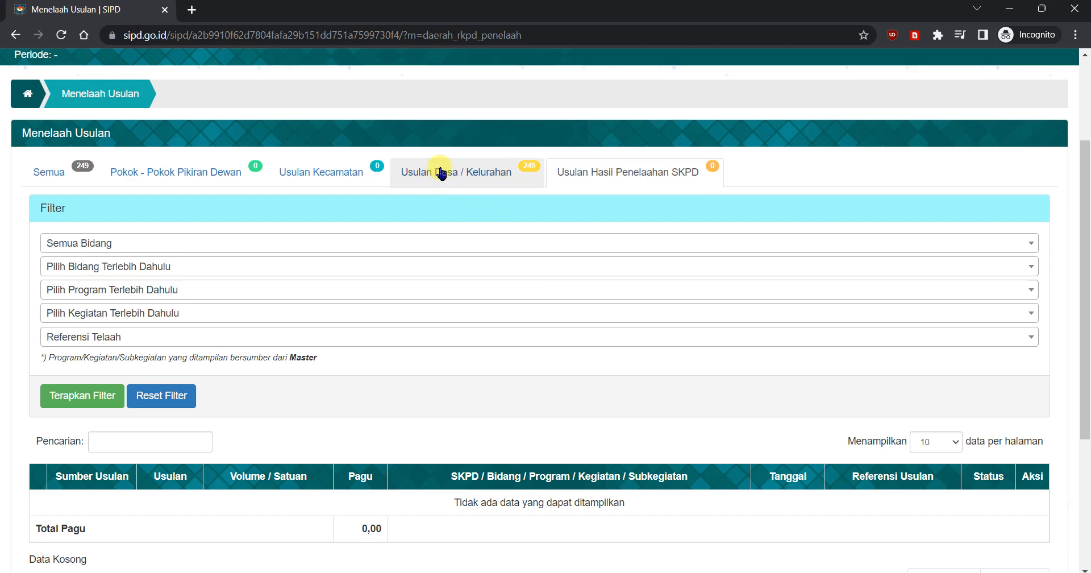
pyautogui.scroll(-2, 458, 348)
pyautogui.scroll(3, 480, 245)
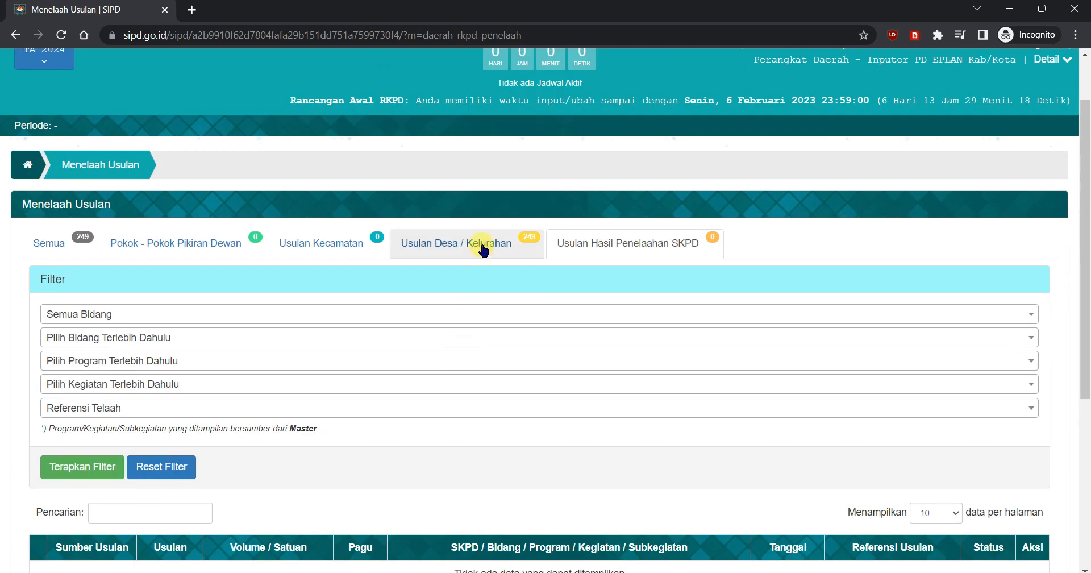
pyautogui.scroll(-5, 465, 323)
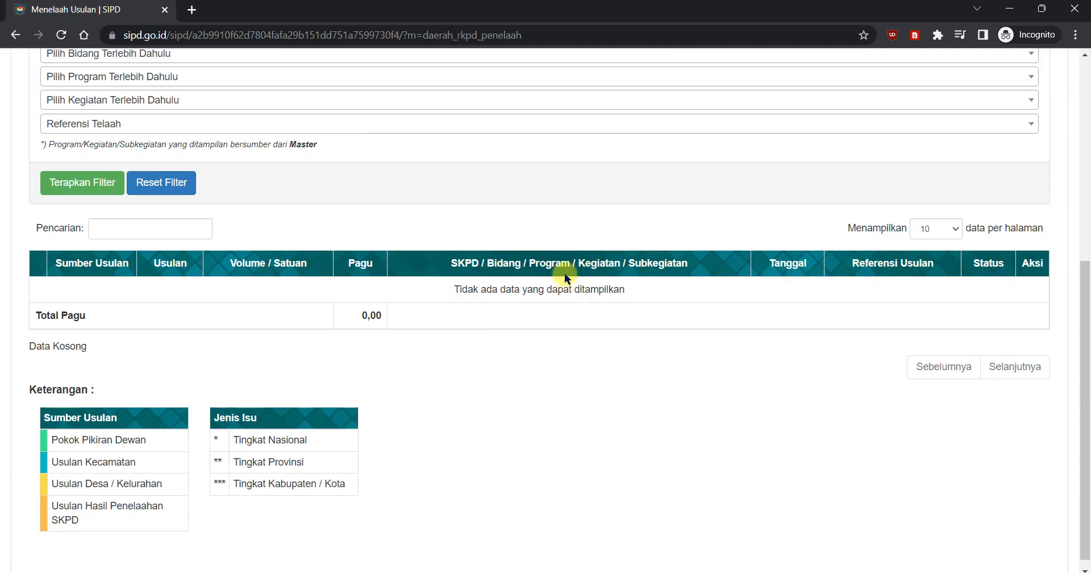
pyautogui.scroll(4, 590, 289)
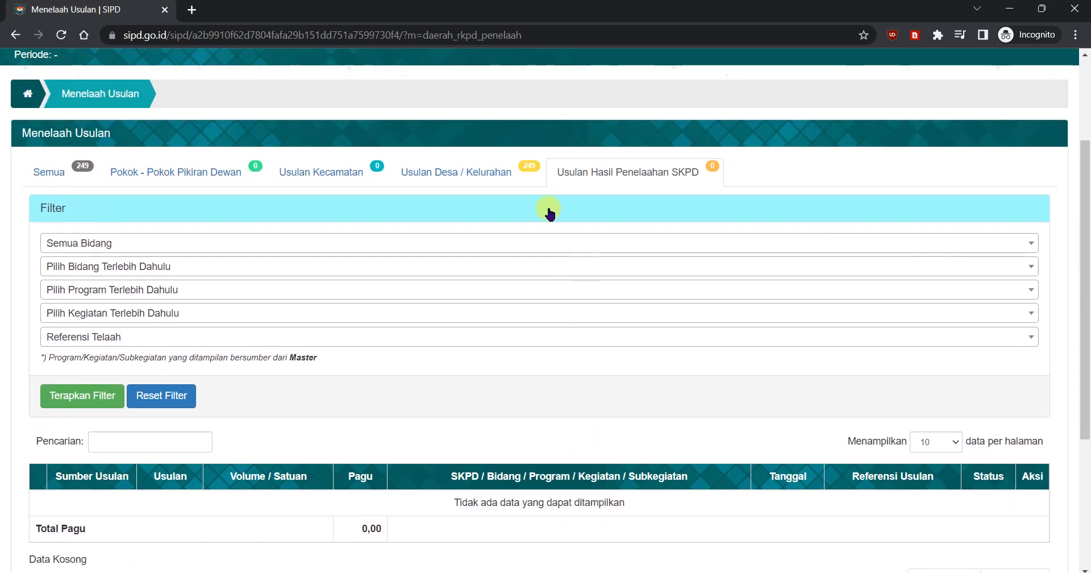
# Step: Return to the Usulan Desa / Kelurahan list and bring its proposals table into view
pyautogui.click(459, 175)
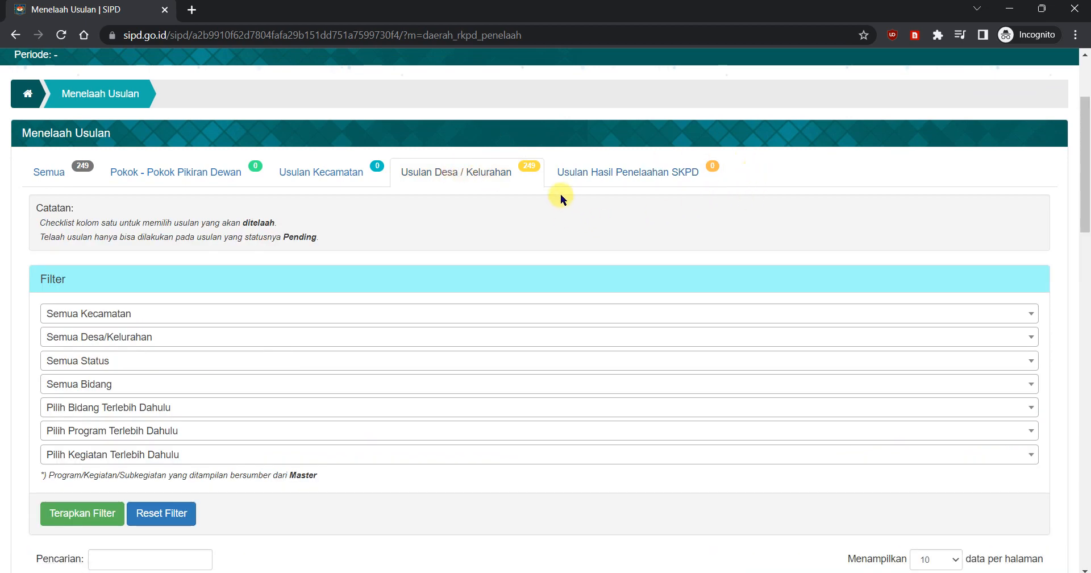
pyautogui.scroll(-5, 560, 193)
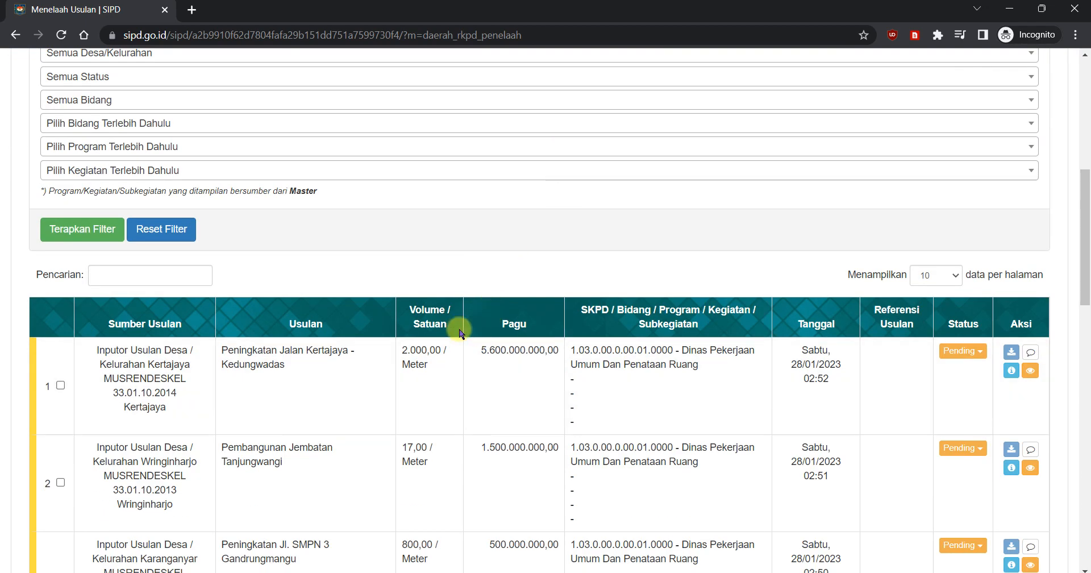
pyautogui.scroll(-2, 455, 295)
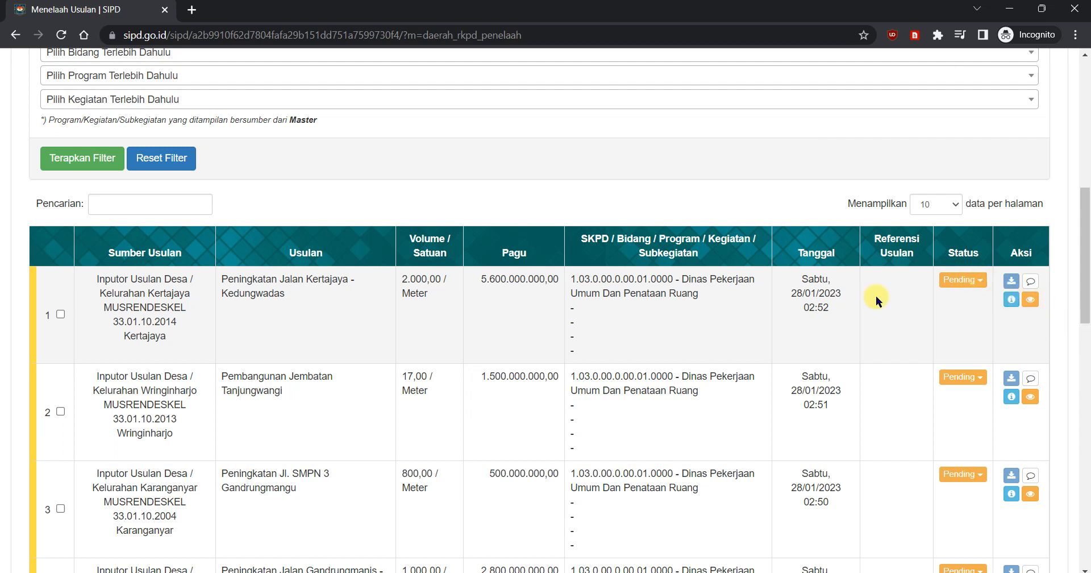
# Step: Select the Kertajaya - Kedungwadas road and Tanjungwangi bridge proposals and open their combined review form
pyautogui.click(59, 314)
pyautogui.click(60, 411)
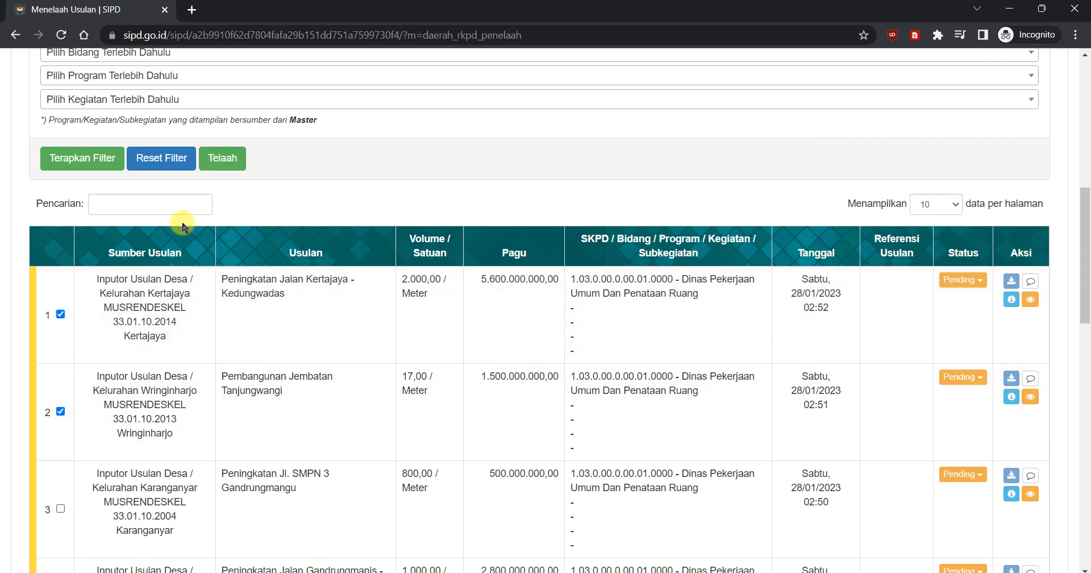
pyautogui.click(222, 159)
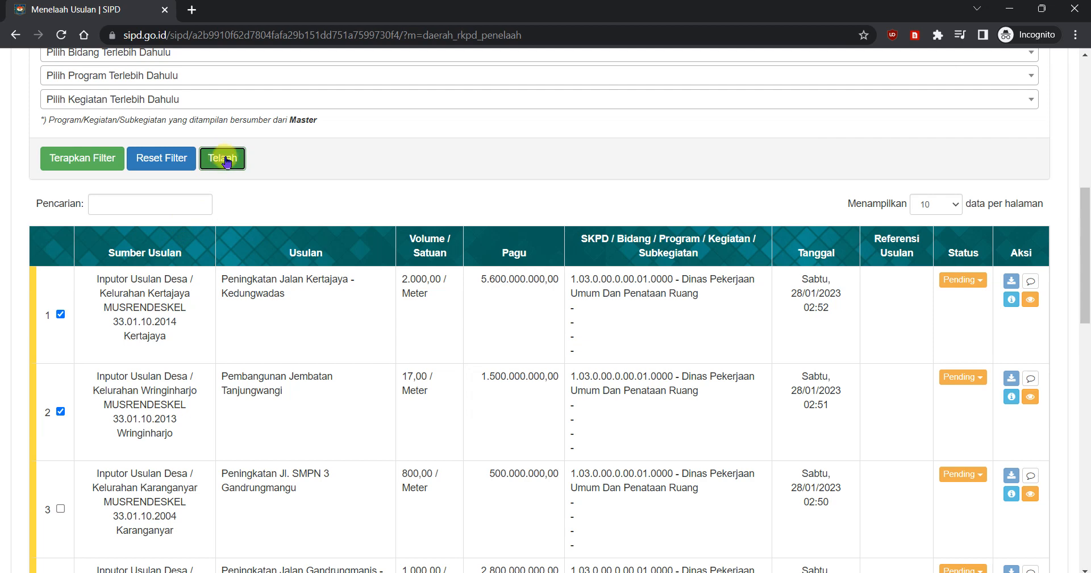
pyautogui.scroll(-5, 711, 273)
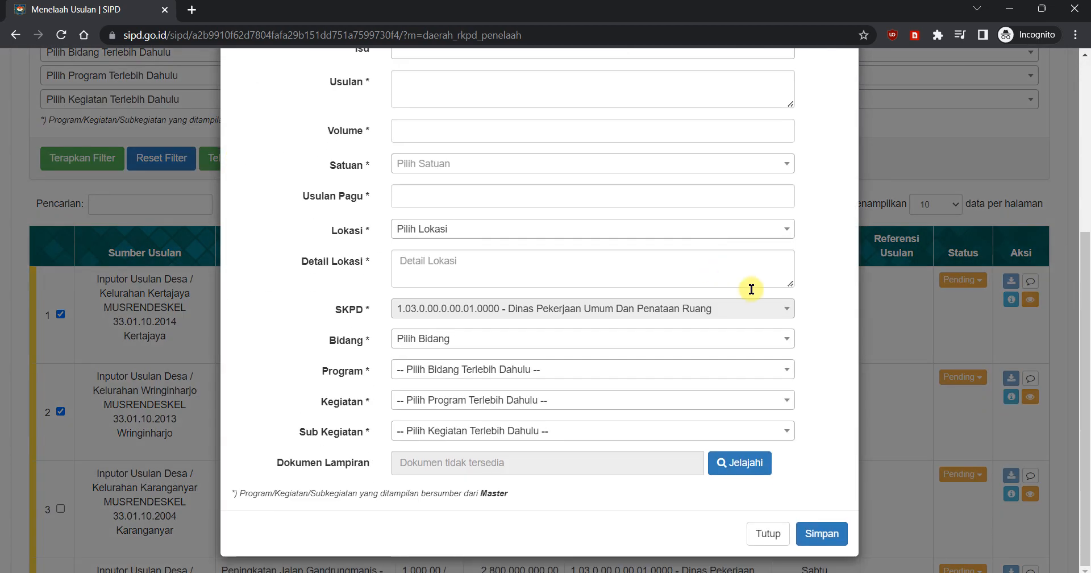
pyautogui.scroll(5, 821, 412)
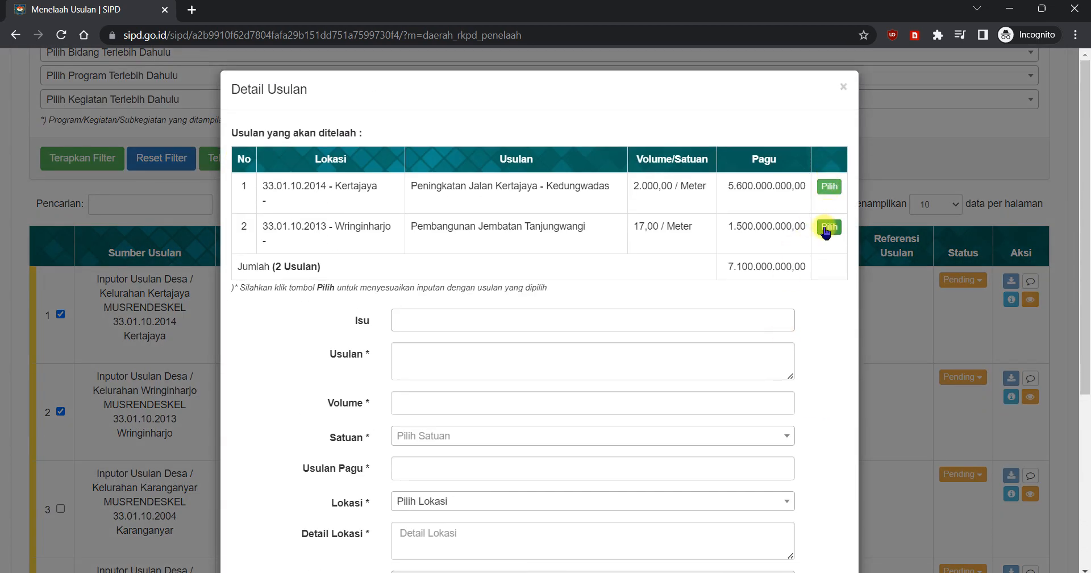
pyautogui.scroll(-3, 826, 232)
pyautogui.scroll(3, 796, 285)
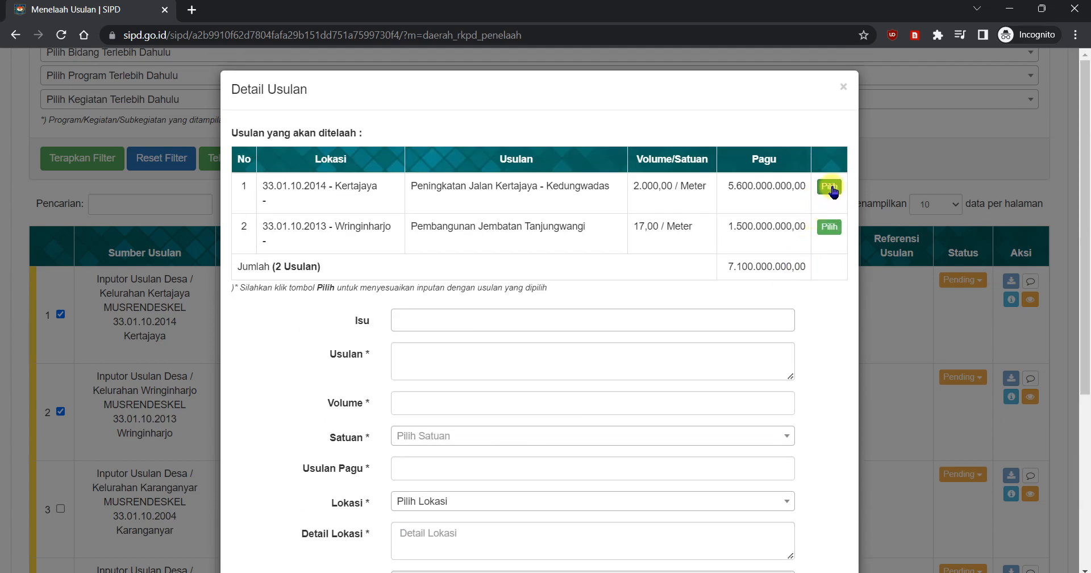
# Step: Fill the review form with the Peningkatan Jalan Kertajaya - Kedungwadas proposal's data, then close it without saving
pyautogui.click(830, 186)
pyautogui.scroll(-2, 665, 325)
pyautogui.scroll(2, 739, 301)
pyautogui.scroll(-5, 795, 369)
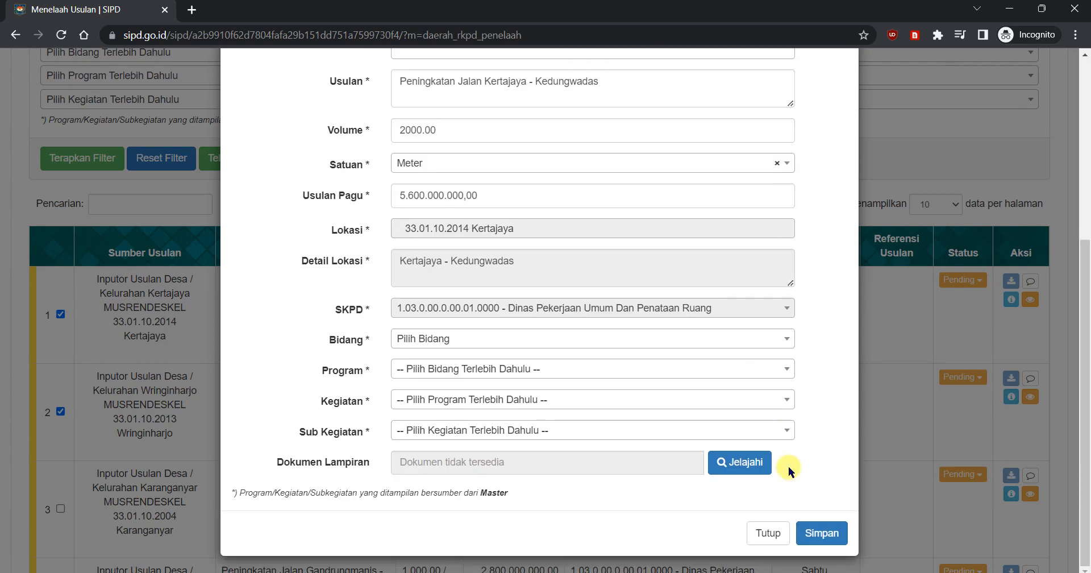
pyautogui.click(776, 535)
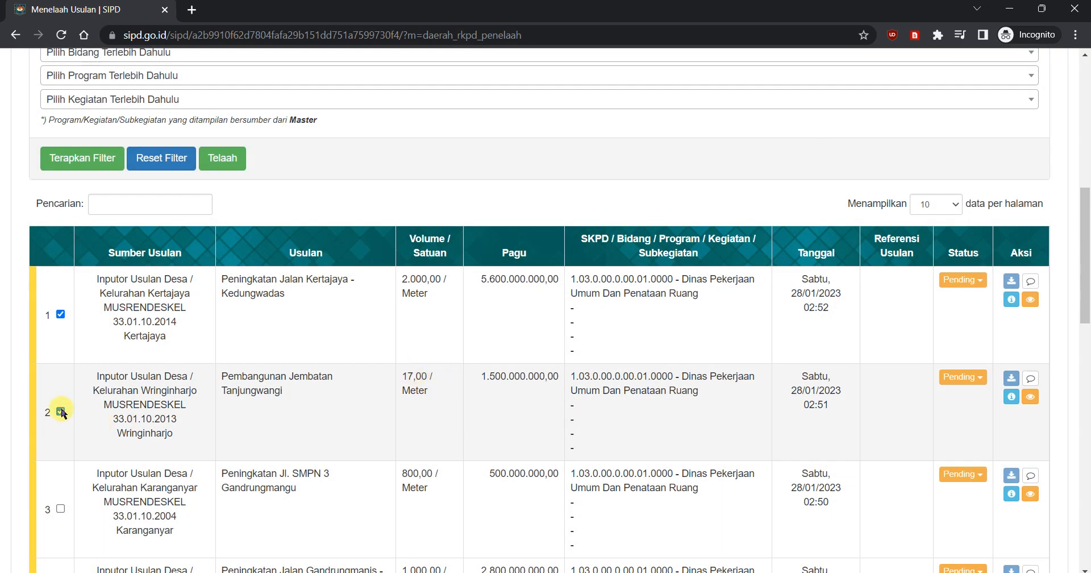
# Step: Select only the Peningkatan Jalan Kertajaya - Kedungwadas proposal, open its review form and fill the form with the proposal's data
pyautogui.click(60, 314)
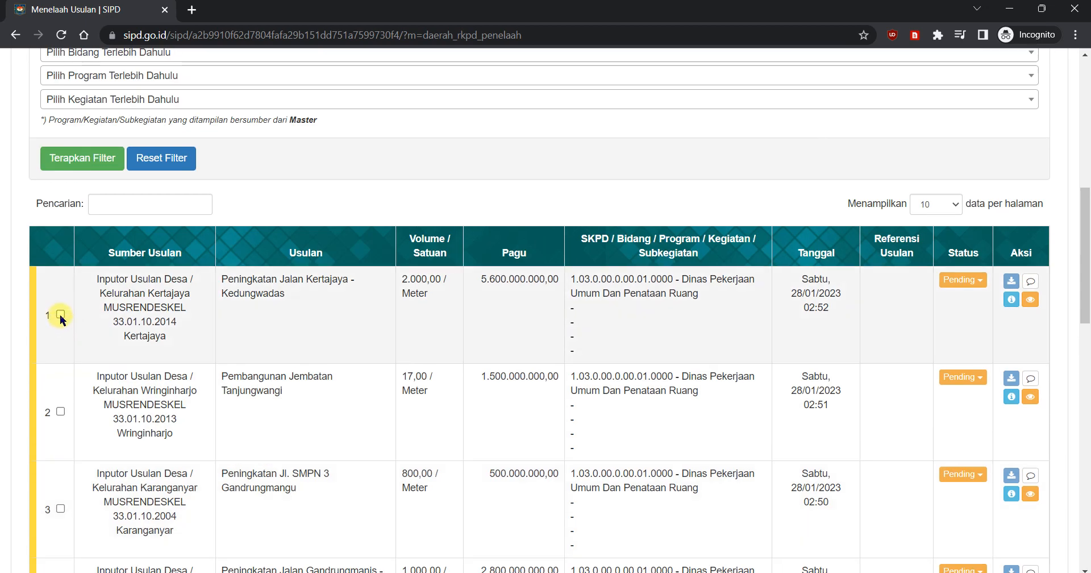
pyautogui.click(60, 314)
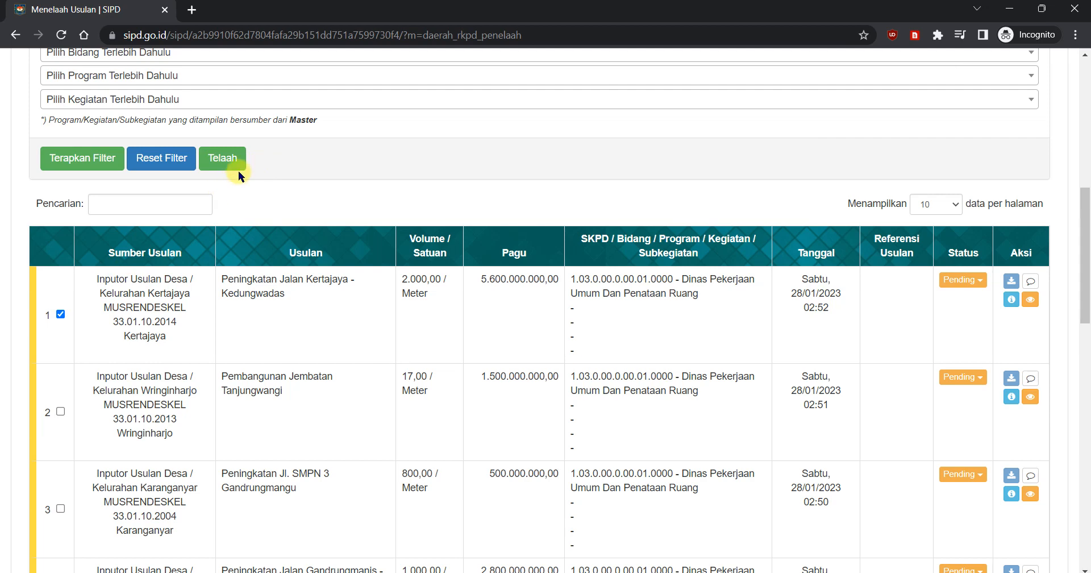
pyautogui.click(230, 165)
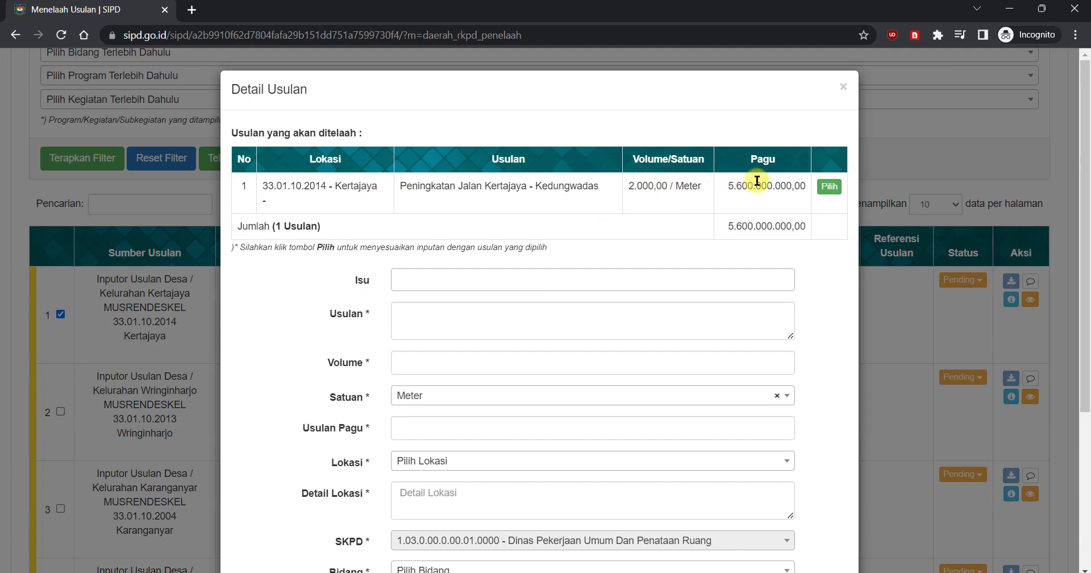
pyautogui.click(833, 192)
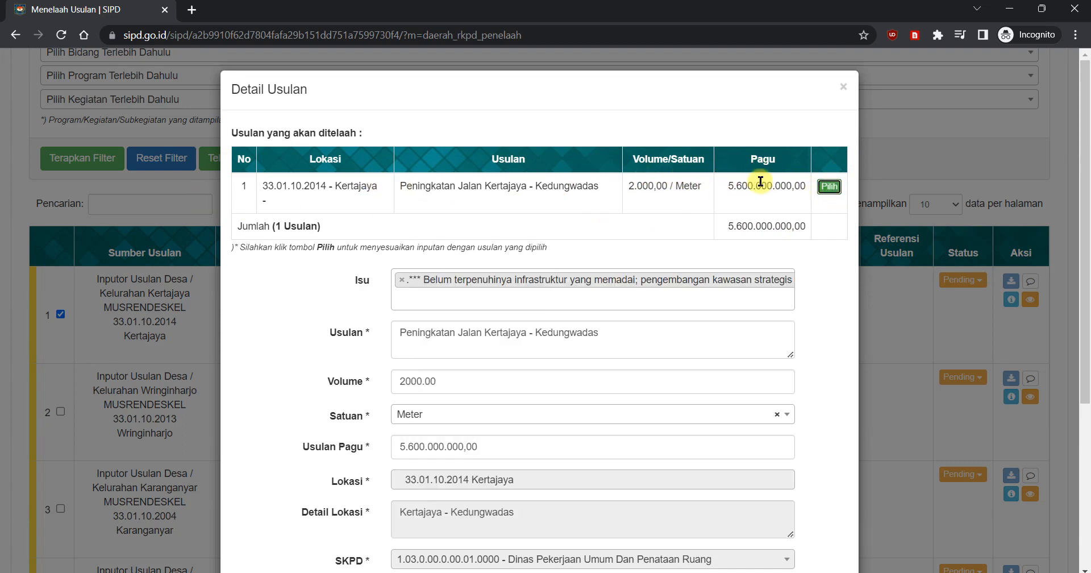
# Step: Examine the filled-in review form, highlighting the Usulan and Volume entries without changing them
pyautogui.scroll(-1, 819, 239)
pyautogui.scroll(-2, 817, 239)
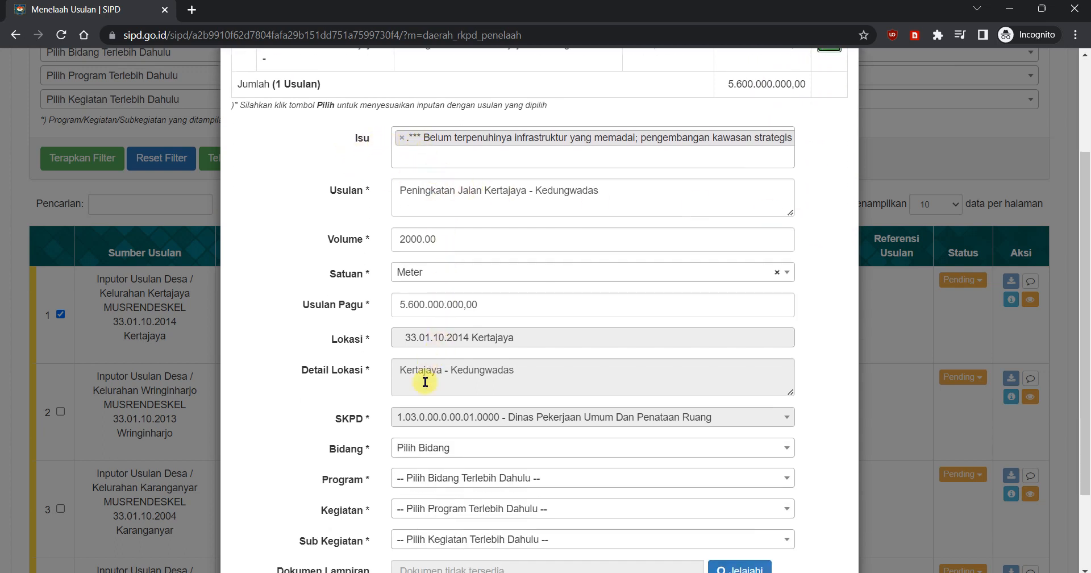
pyautogui.scroll(-2, 635, 421)
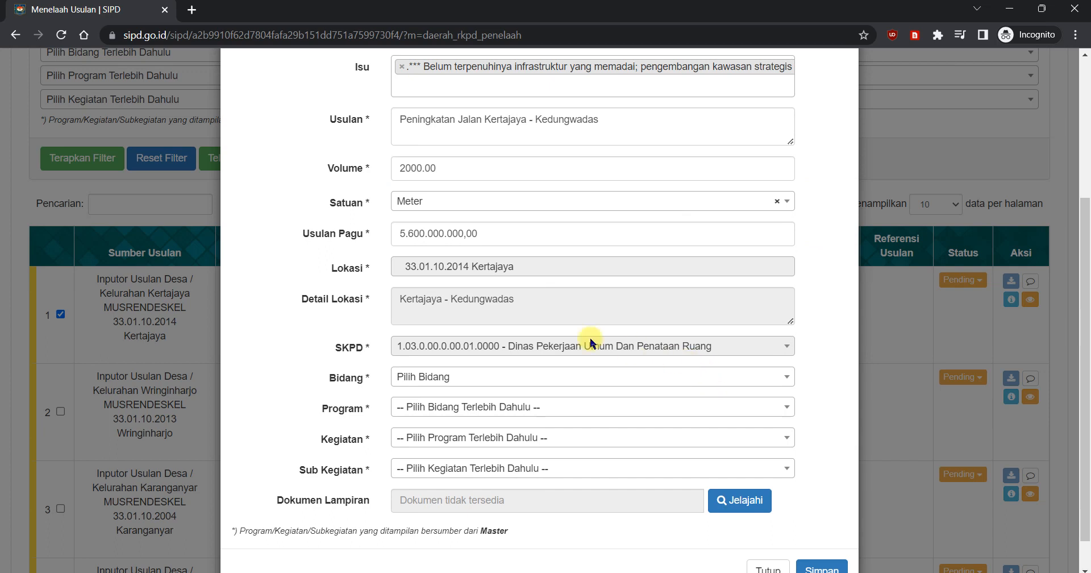
pyautogui.scroll(2, 596, 417)
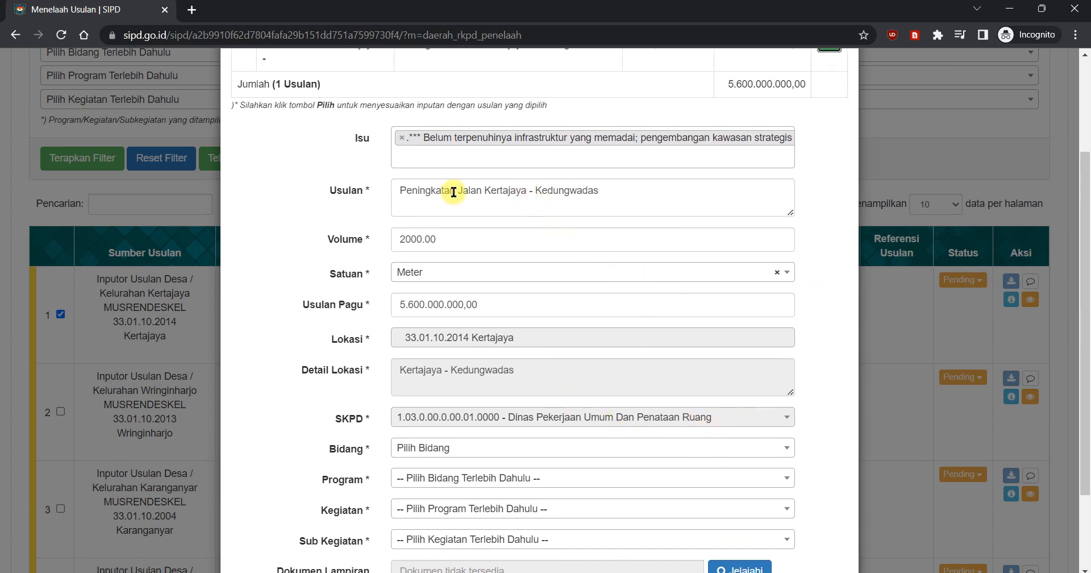
pyautogui.click(420, 189)
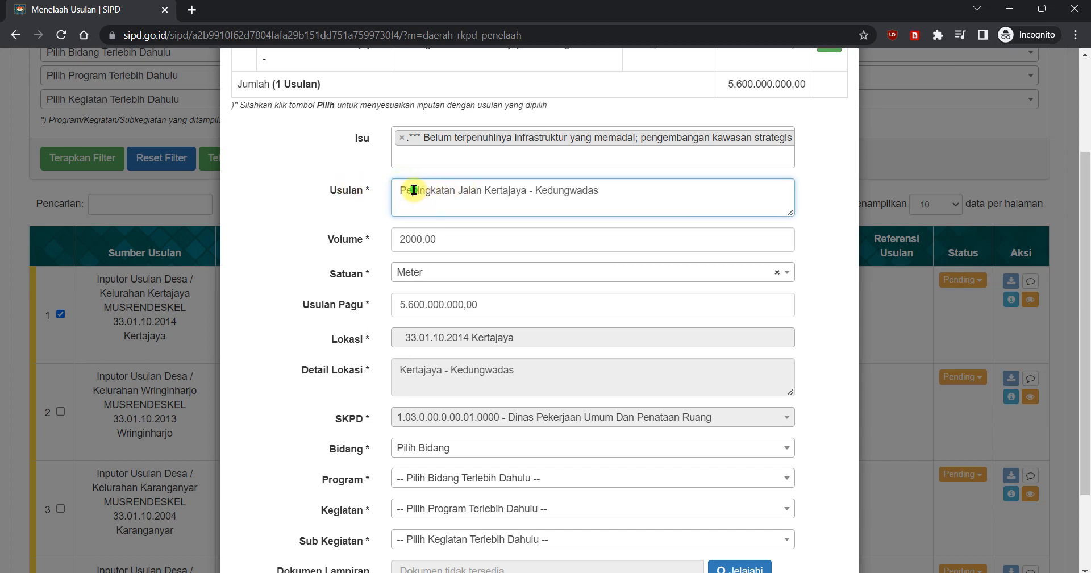
pyautogui.doubleClick(424, 191)
pyautogui.click(471, 191)
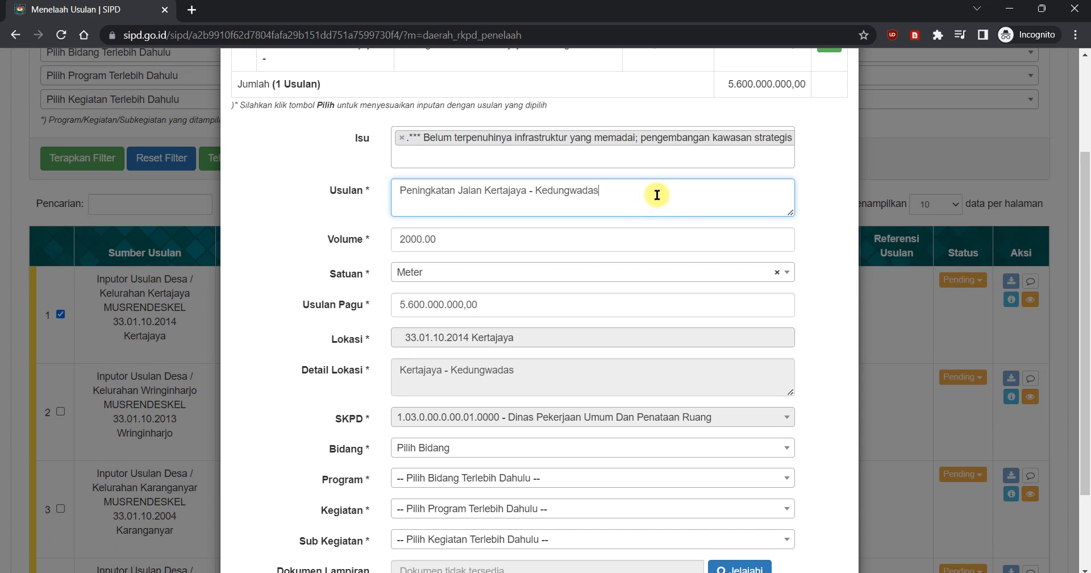
pyautogui.doubleClick(467, 235)
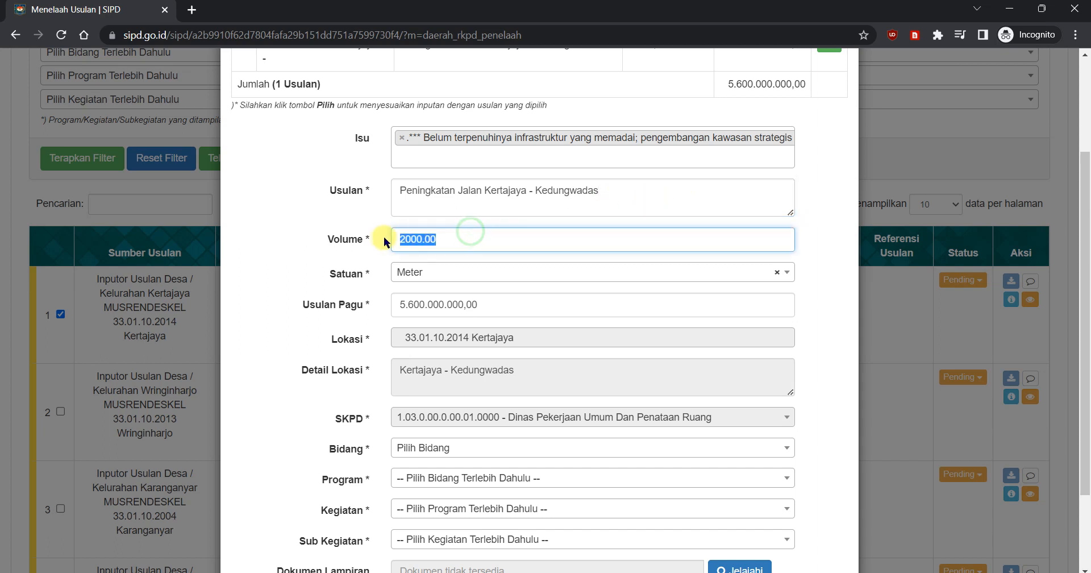
pyautogui.click(462, 241)
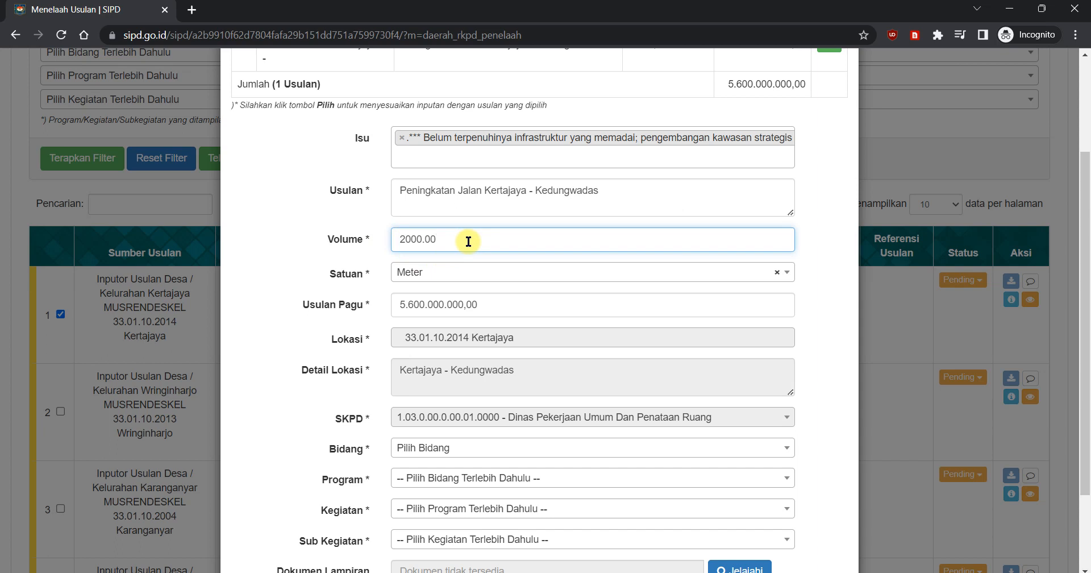
pyautogui.doubleClick(463, 239)
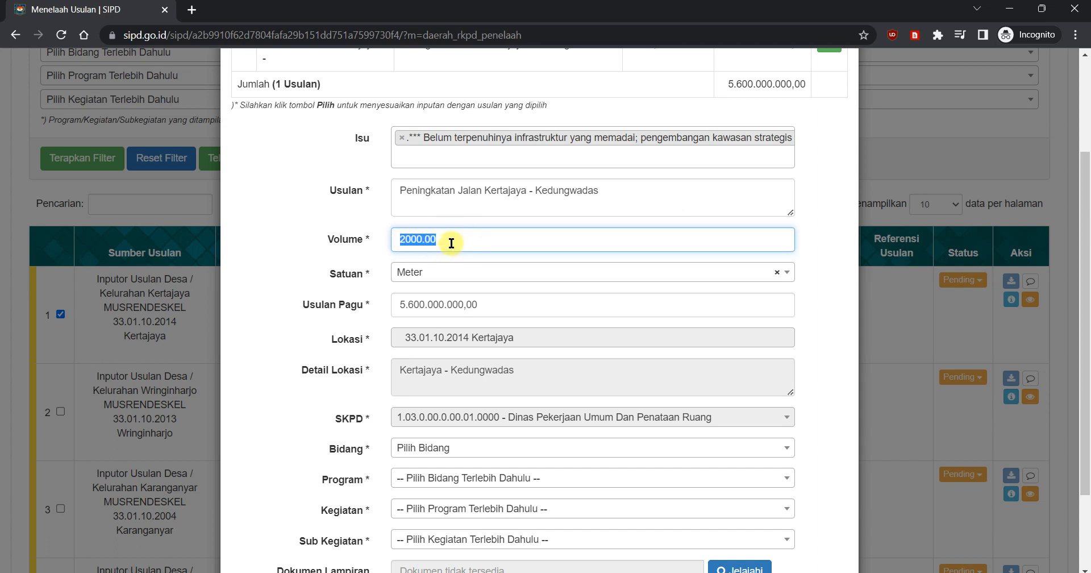
# Step: Set the Usulan Pagu of the Kertajaya - Kedungwadas road proposal to 5.000.000.000
pyautogui.doubleClick(443, 303)
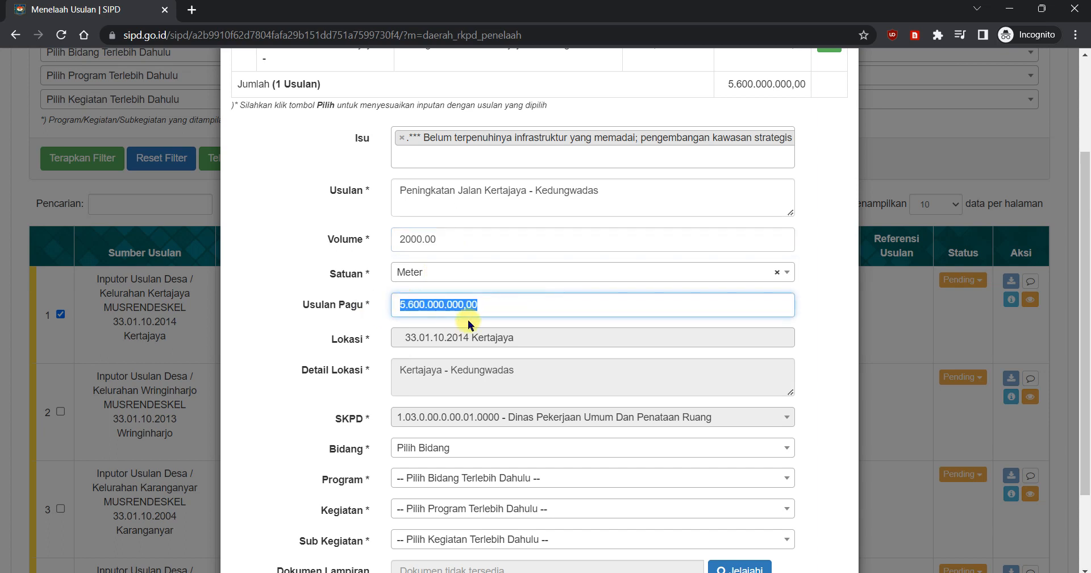
pyautogui.click(494, 304)
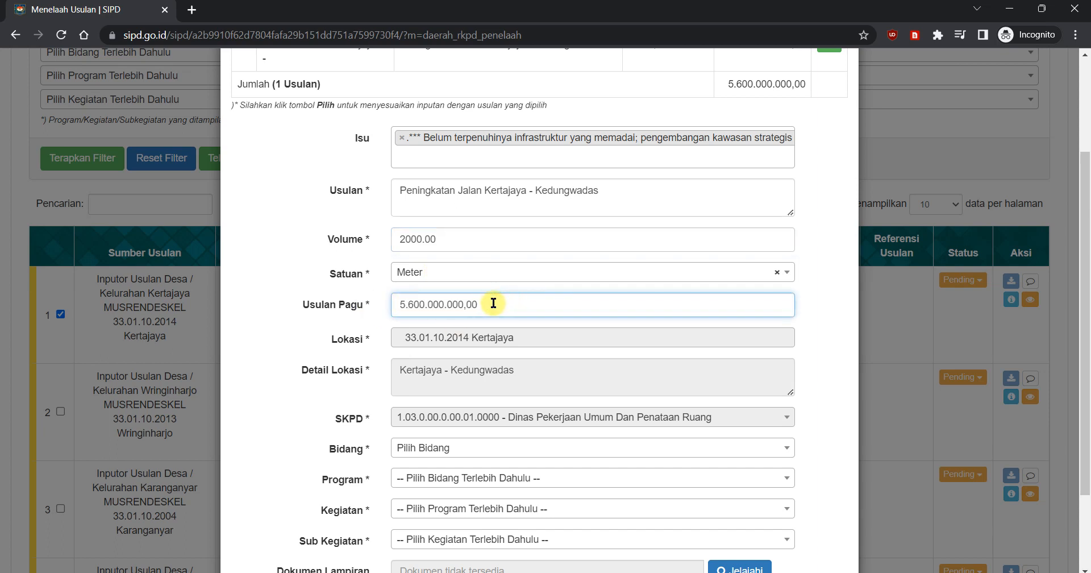
pyautogui.moveTo(494, 302); pyautogui.dragTo(353, 310)
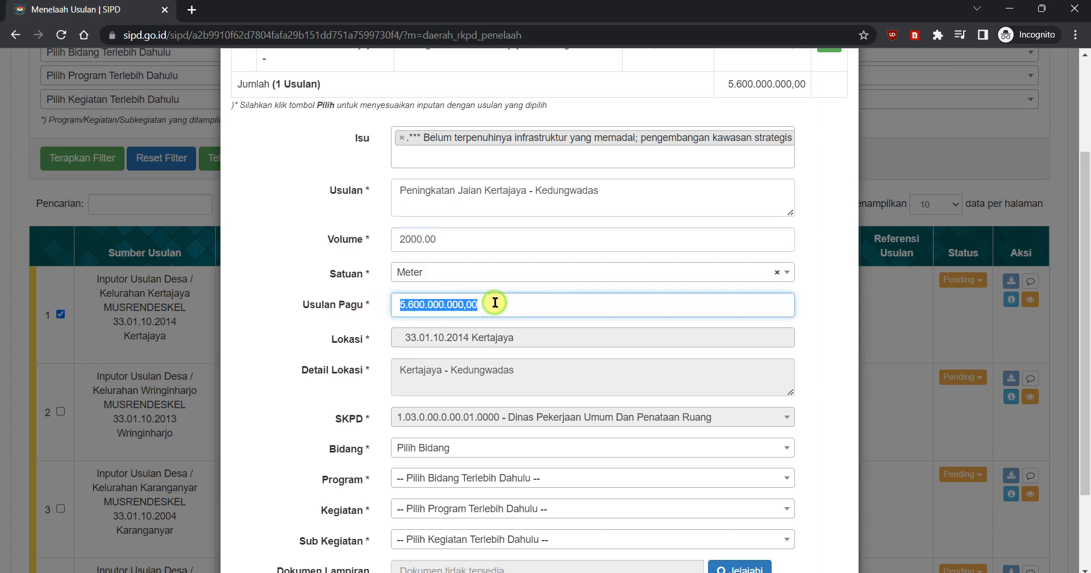
pyautogui.click(449, 303)
pyautogui.click(497, 304)
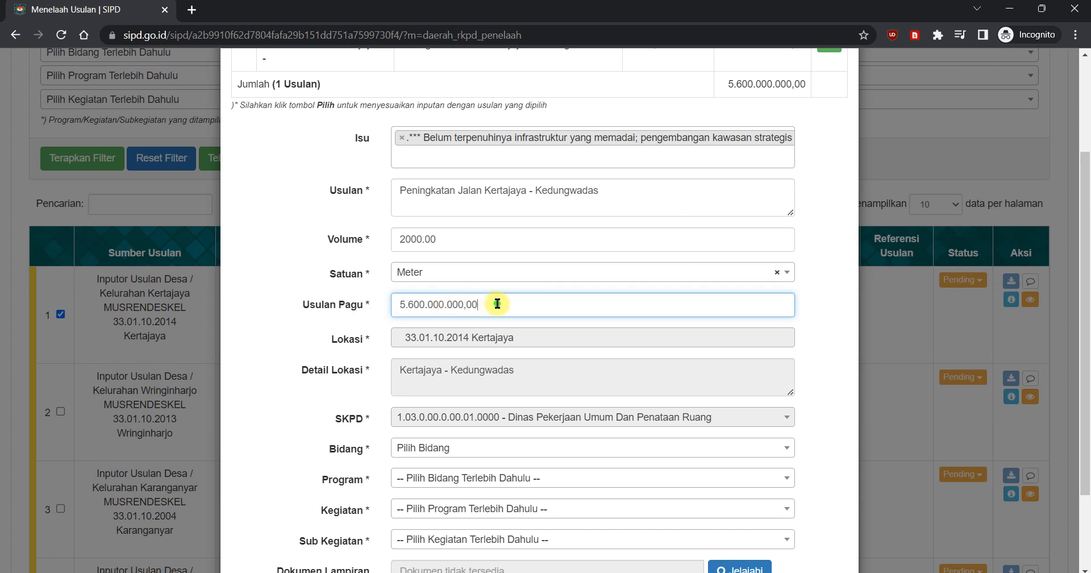
pyautogui.moveTo(498, 304); pyautogui.dragTo(341, 299)
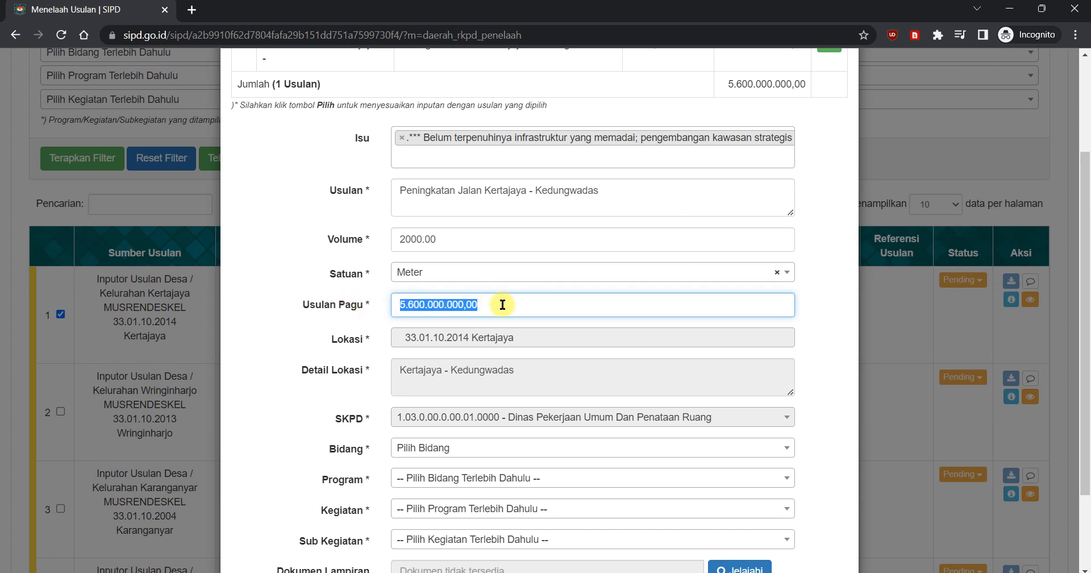
pyautogui.click(528, 306)
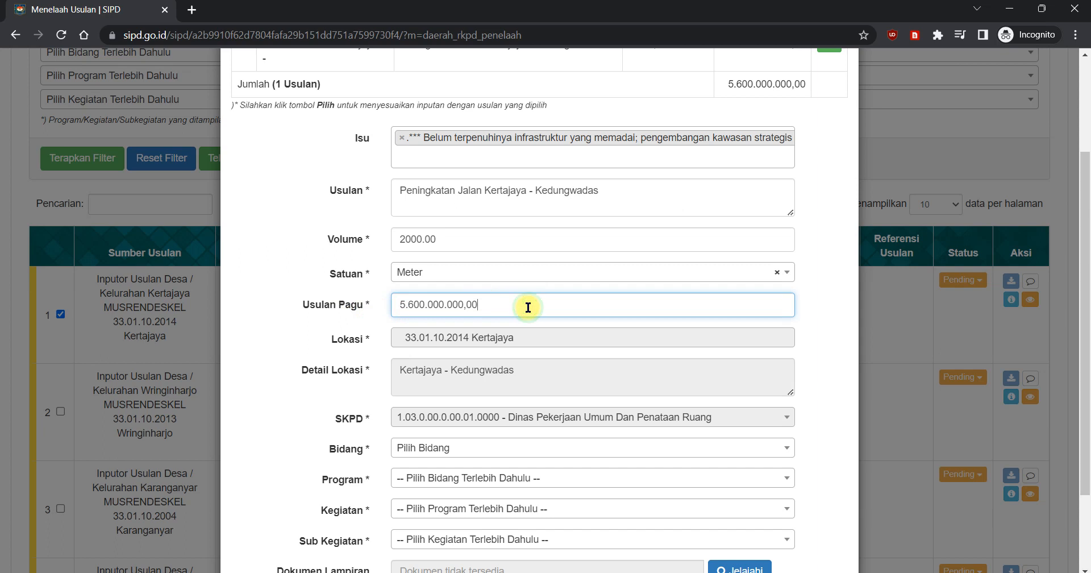
pyautogui.moveTo(500, 305); pyautogui.dragTo(377, 312)
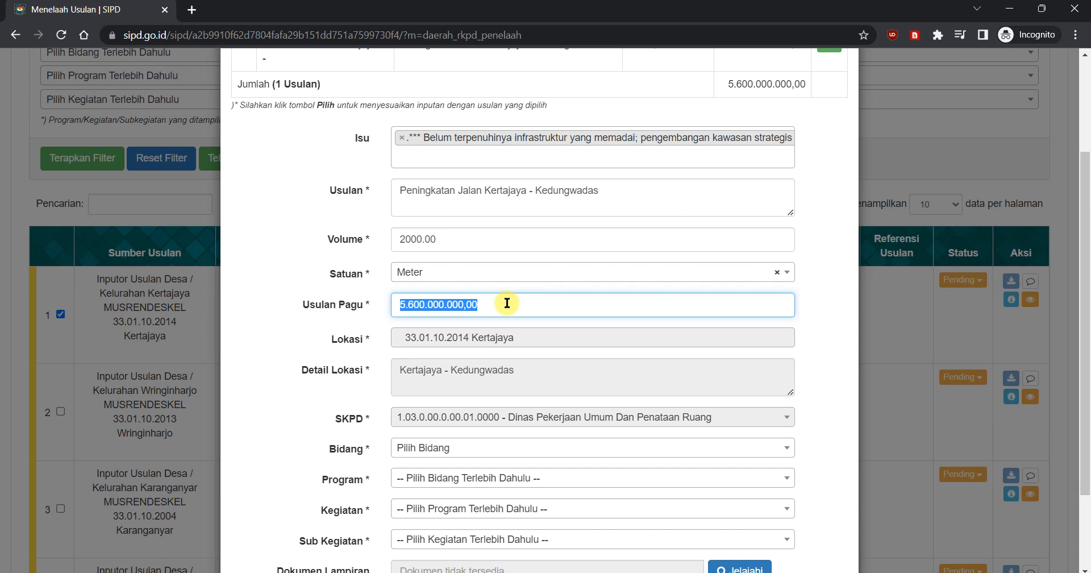
pyautogui.write('5')
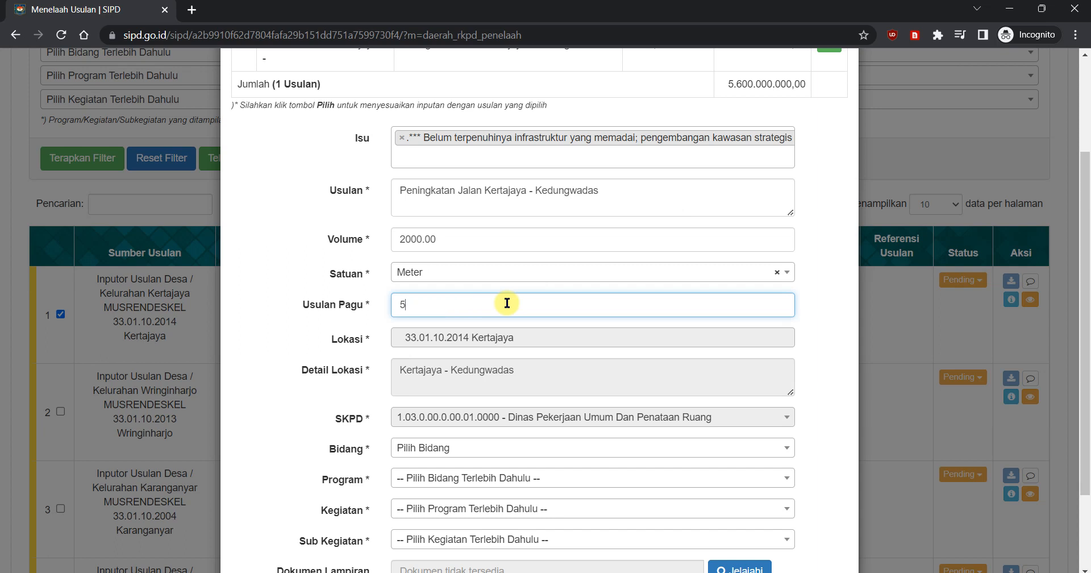
pyautogui.write('.000.000.000')
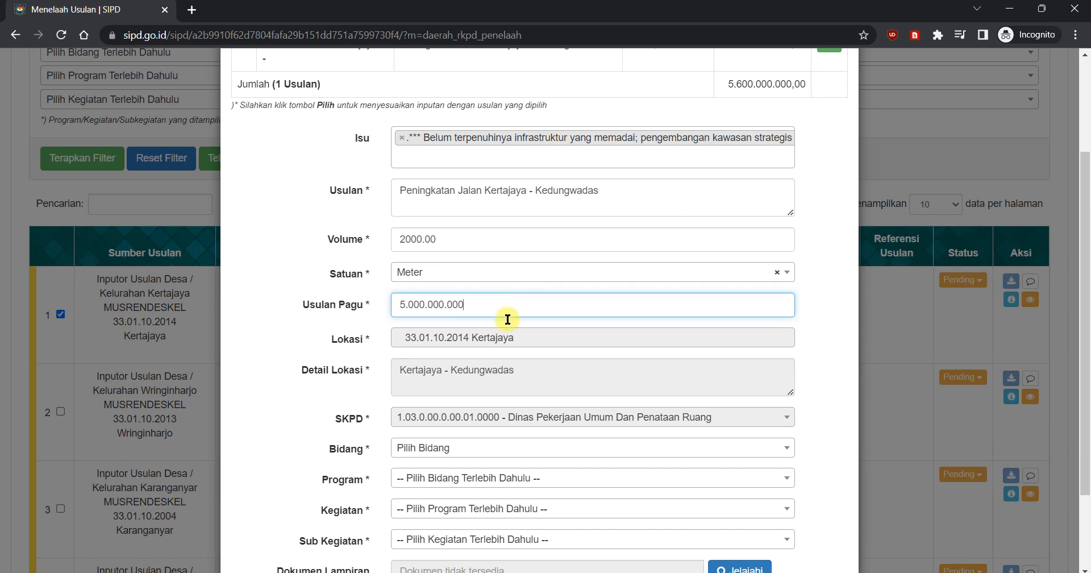
# Step: Set the Bidang to 1.03 URUSAN PEMERINTAHAN BIDANG PEKERJAAN UMUM DAN PENATAAN RUANG
pyautogui.scroll(-2, 594, 372)
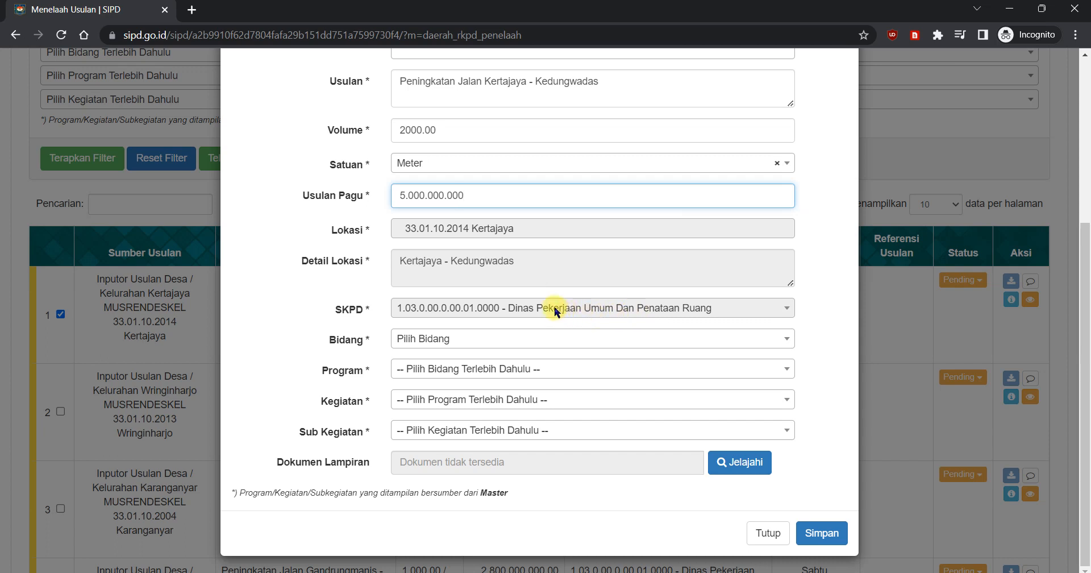
pyautogui.scroll(3, 570, 313)
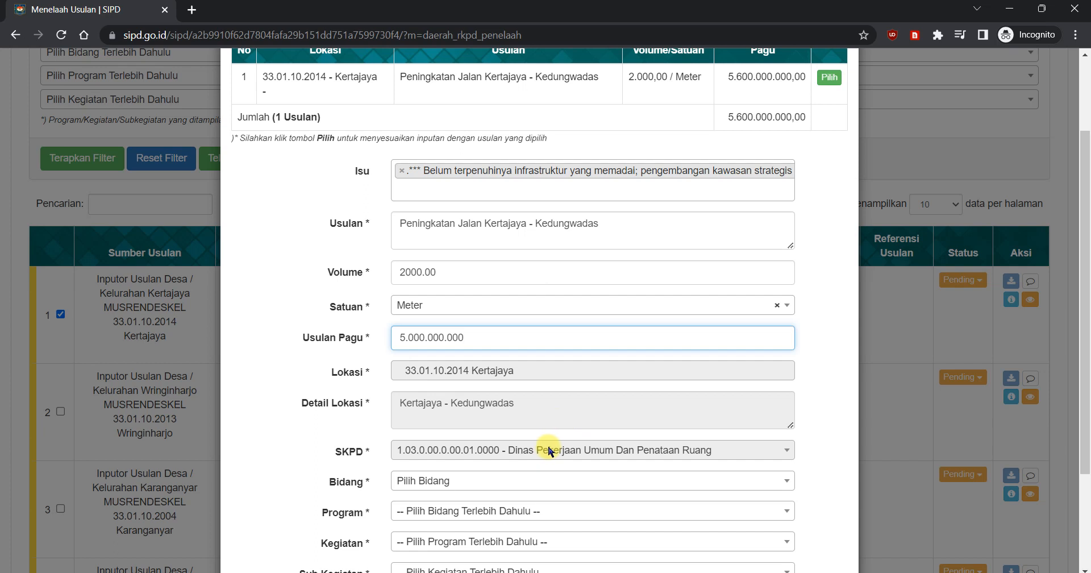
pyautogui.scroll(-3, 785, 416)
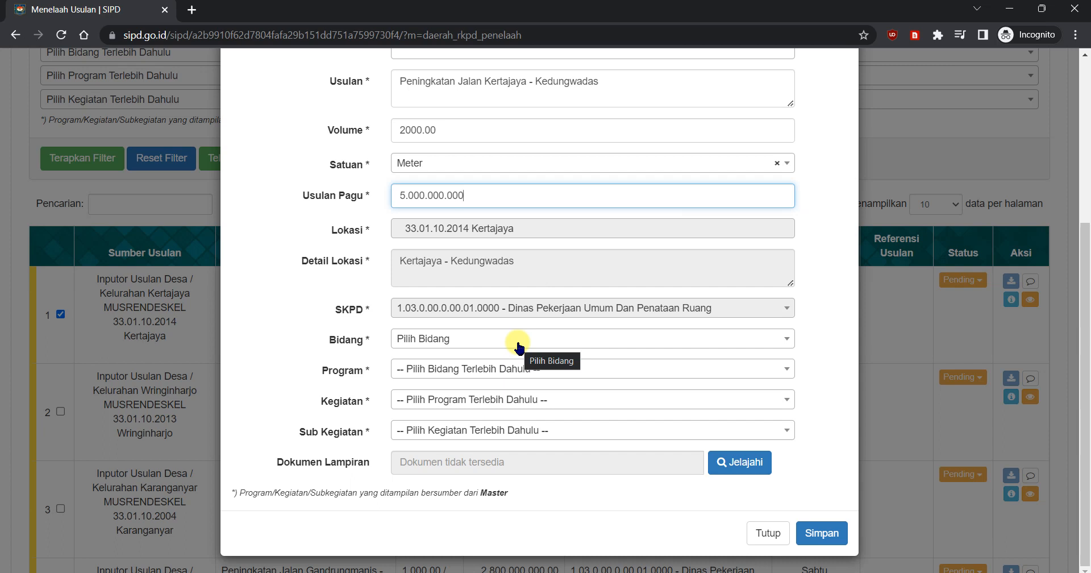
pyautogui.click(563, 432)
pyautogui.click(564, 432)
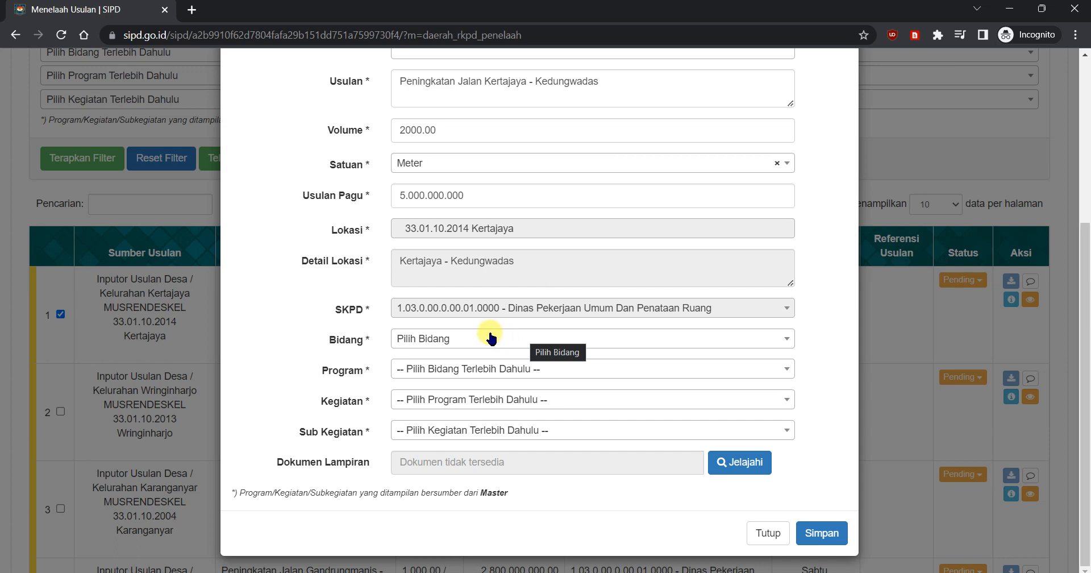
pyautogui.click(509, 340)
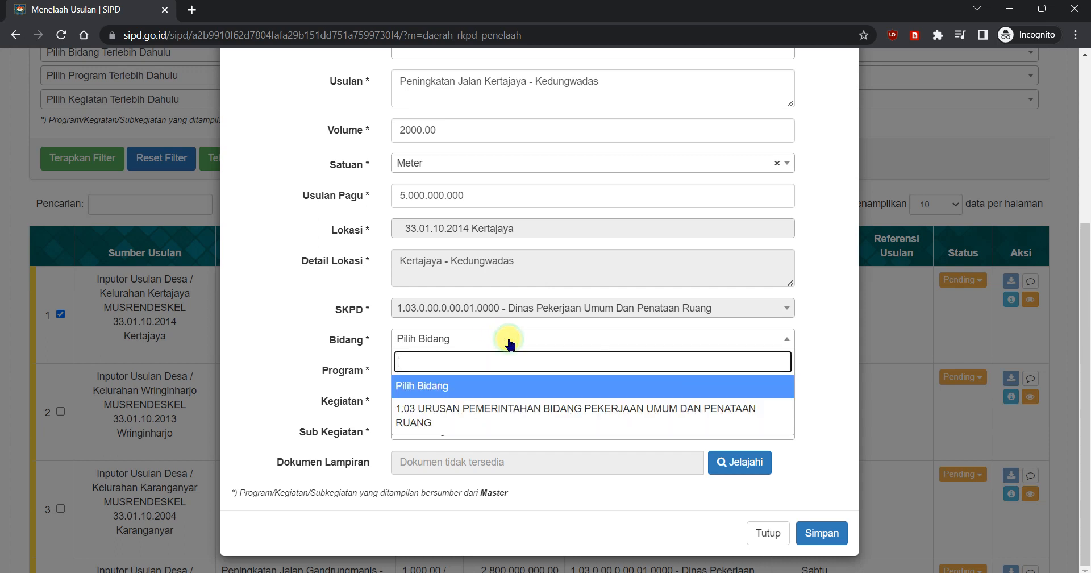
pyautogui.click(492, 417)
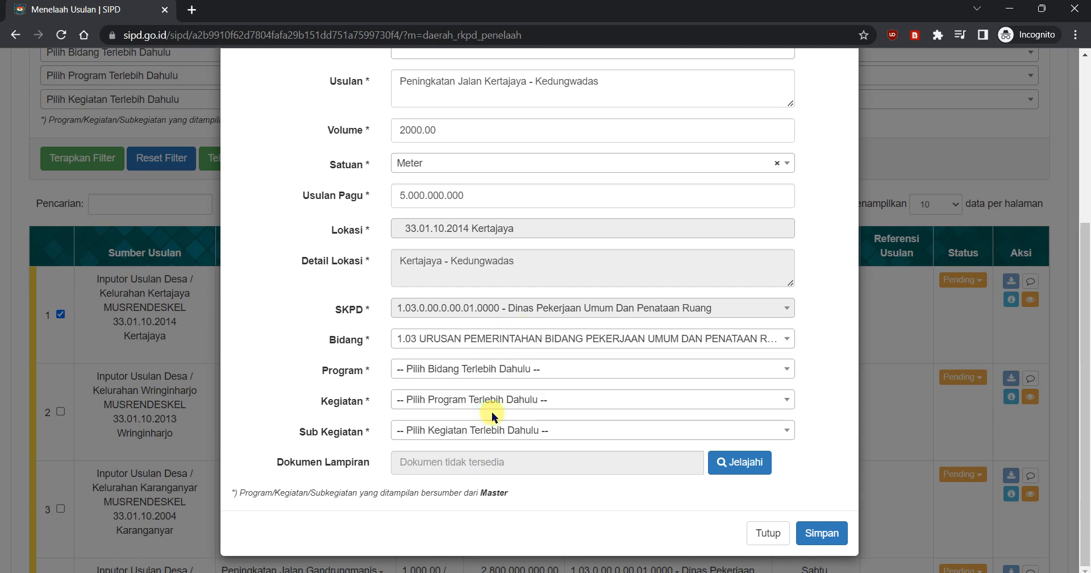
# Step: Set the Program to 1.03.10 PROGRAM PENYELENGGARAAN JALAN
pyautogui.click(463, 368)
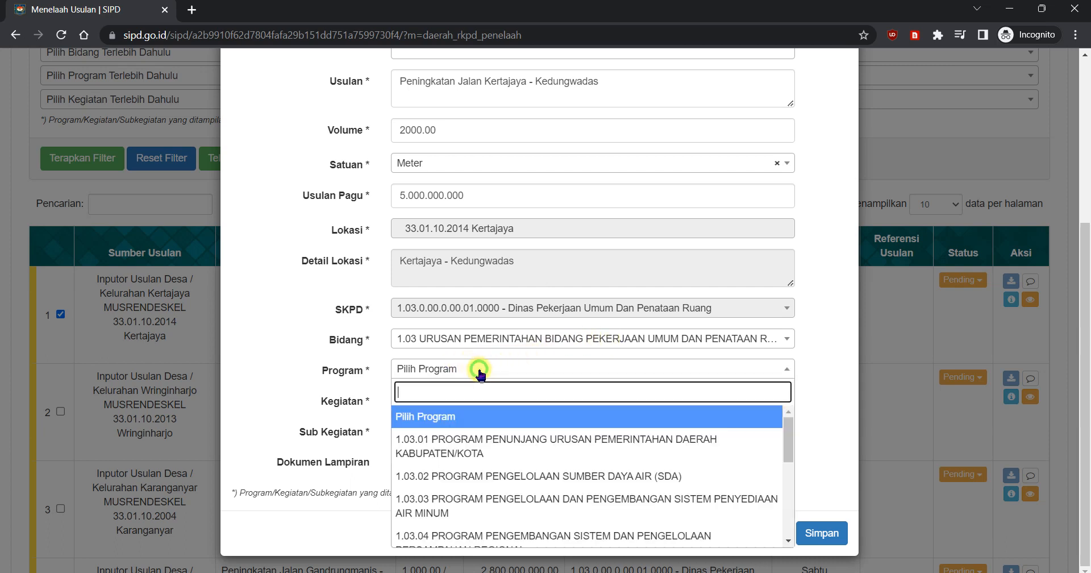
pyautogui.scroll(-1, 561, 424)
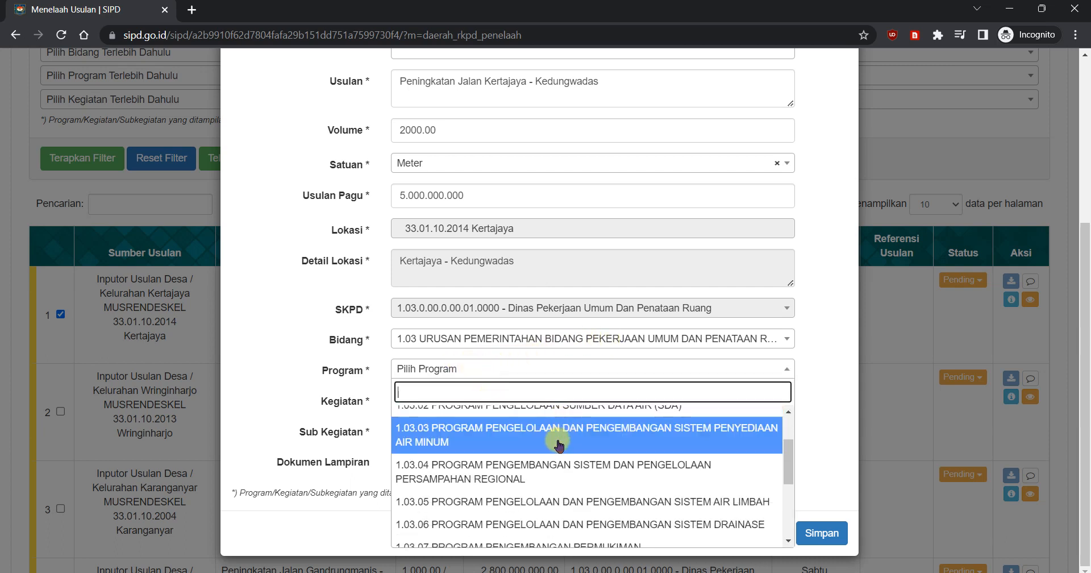
pyautogui.scroll(-1, 566, 429)
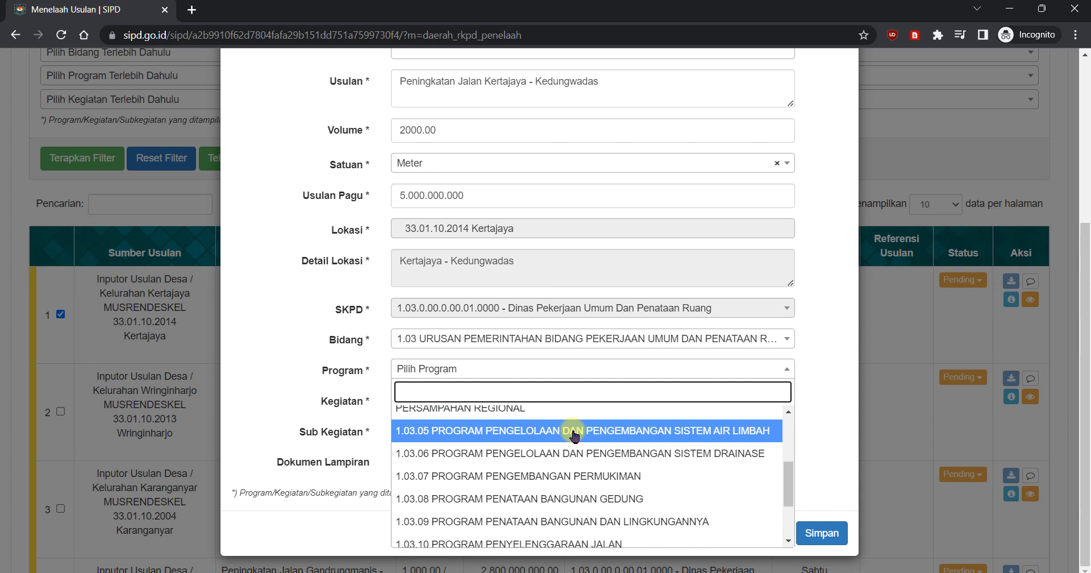
pyautogui.scroll(-1, 574, 434)
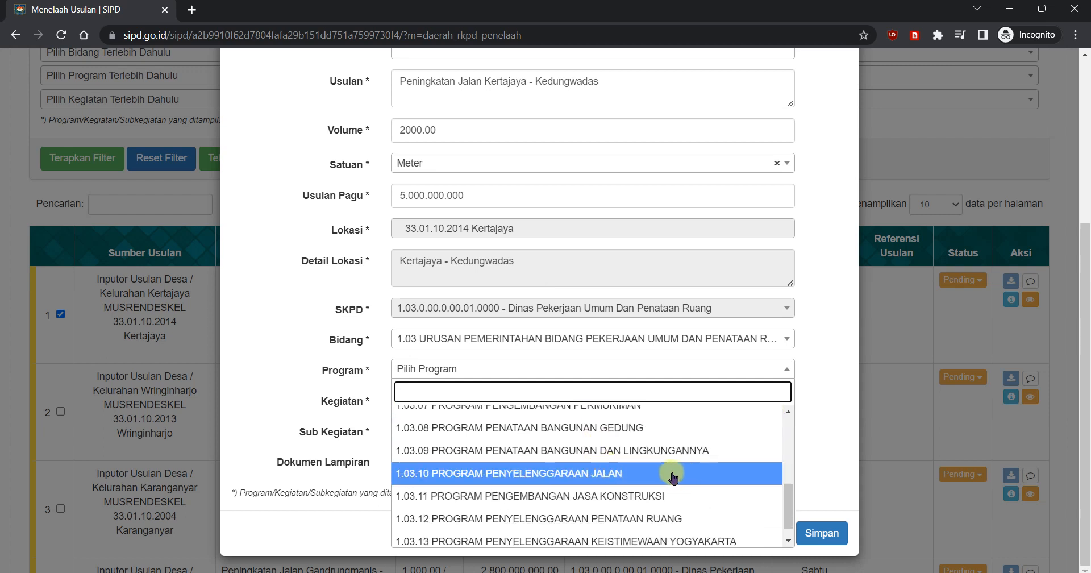
pyautogui.click(610, 475)
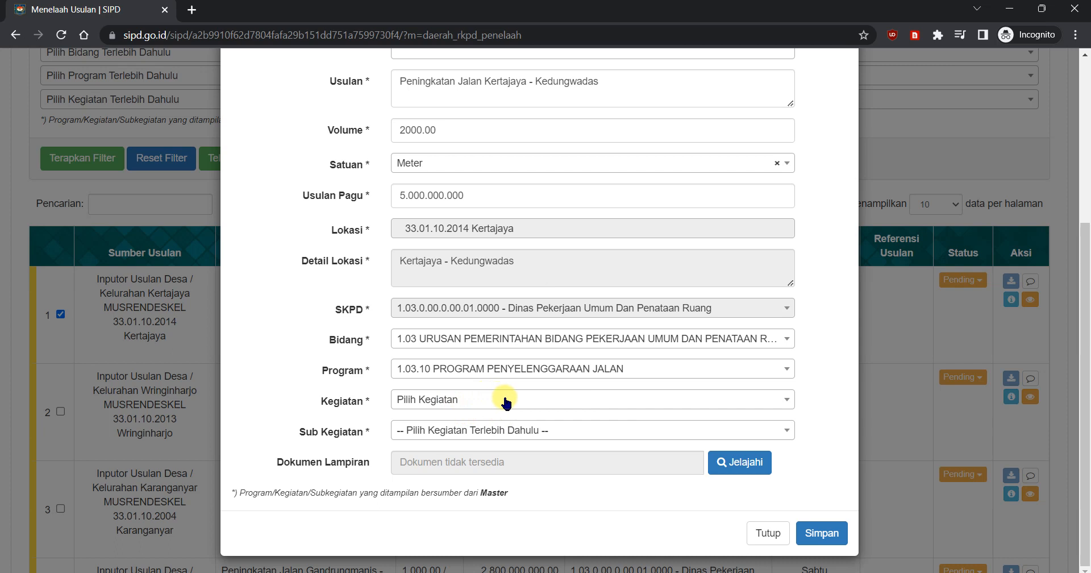
# Step: Set the Kegiatan to 1.03.10.2.01 Penyelenggaraan Jalan Kabupaten/Kota and the Sub Kegiatan to 1.03.10.2.01.09 Rehabilitasi Jalan
pyautogui.click(522, 403)
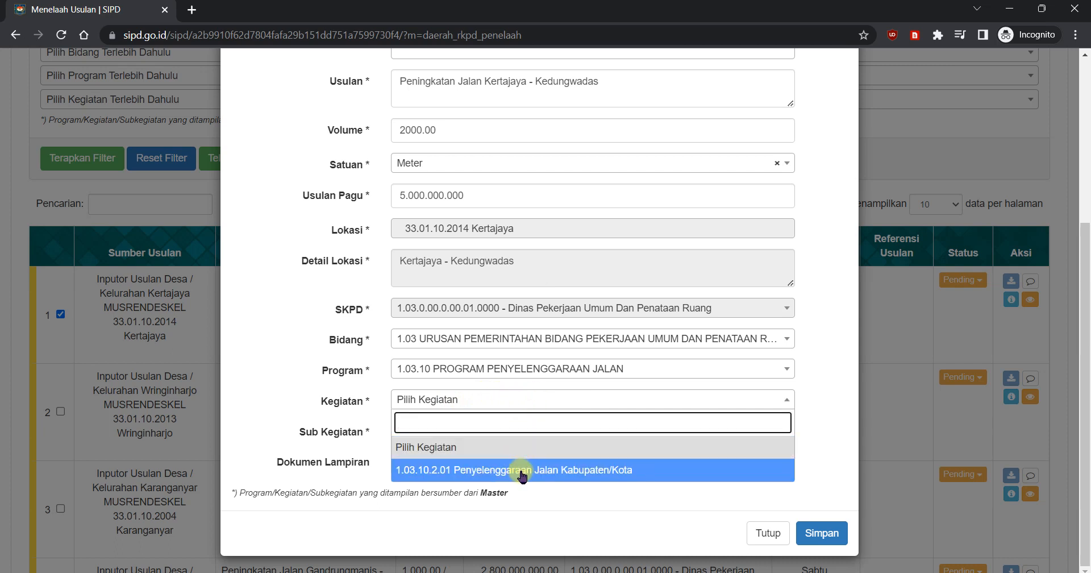
pyautogui.click(549, 470)
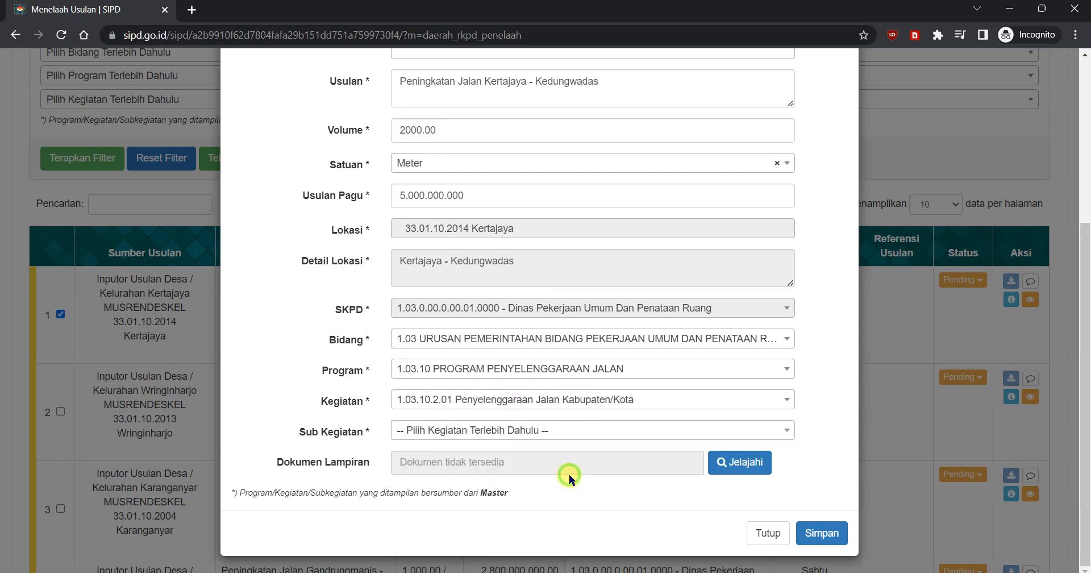
pyautogui.click(572, 432)
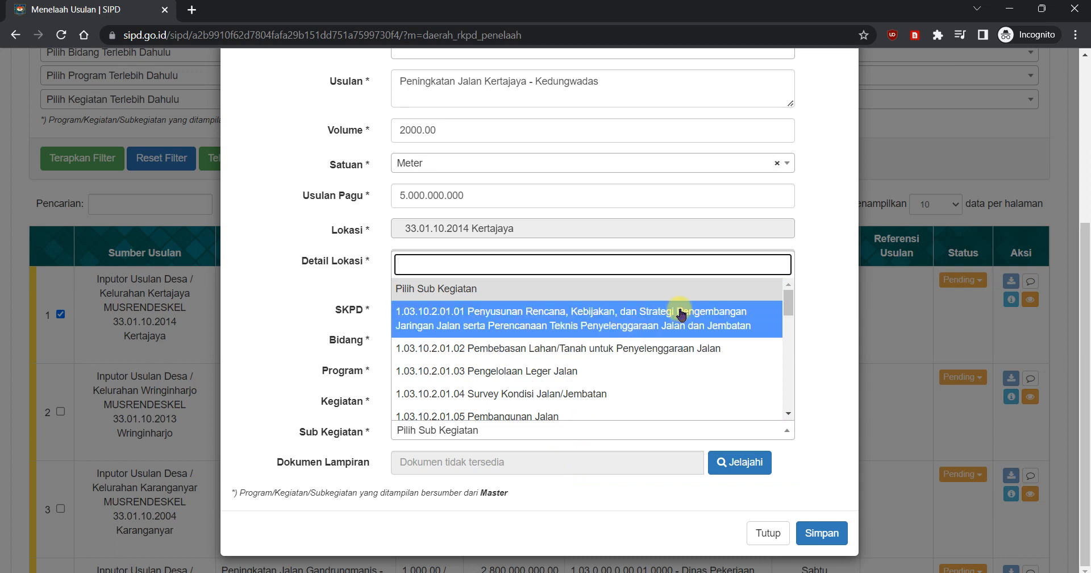
pyautogui.scroll(-2, 634, 333)
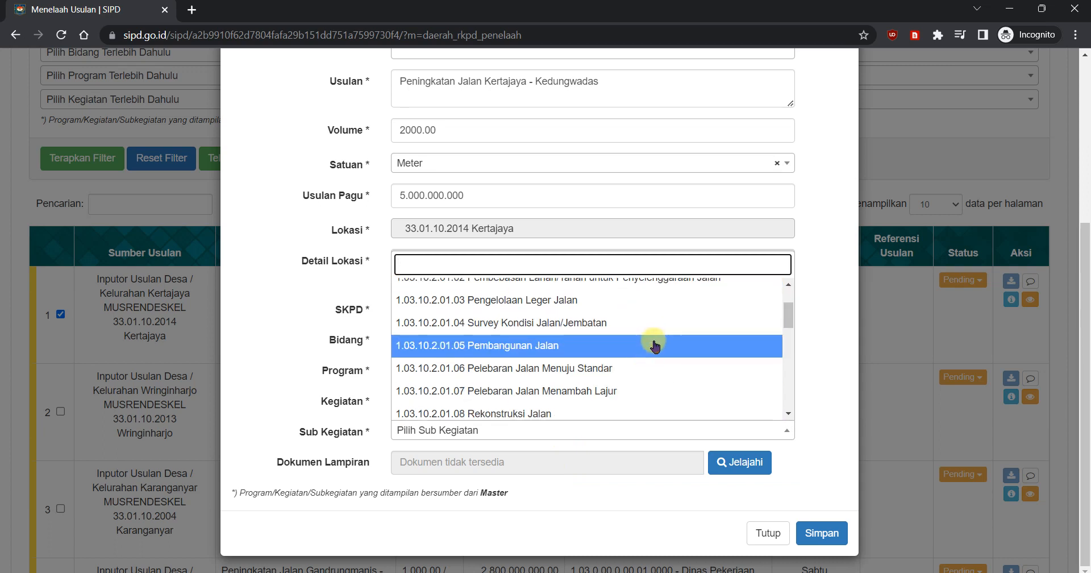
pyautogui.scroll(-3, 653, 347)
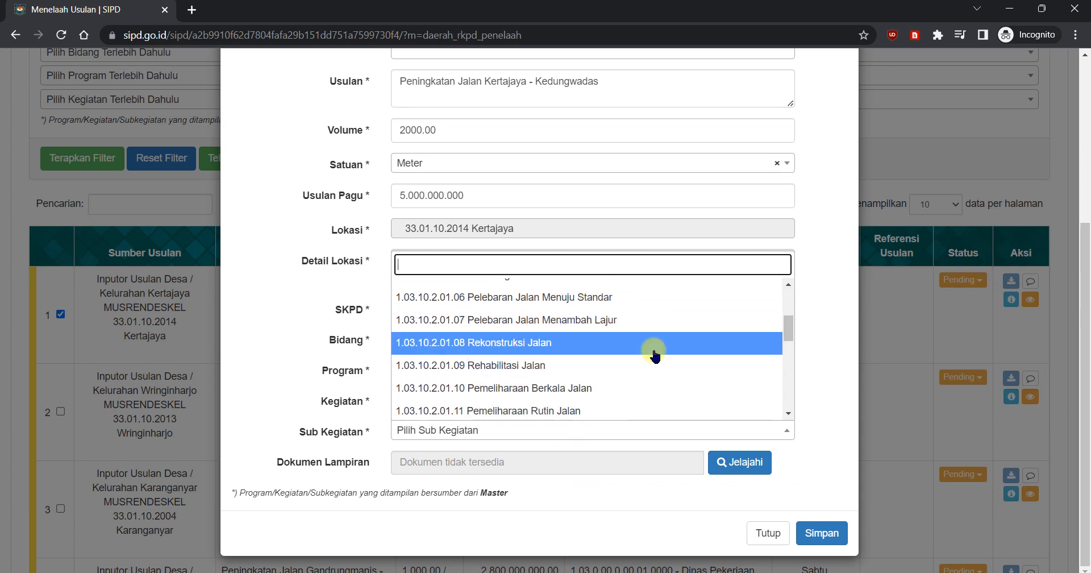
pyautogui.click(554, 369)
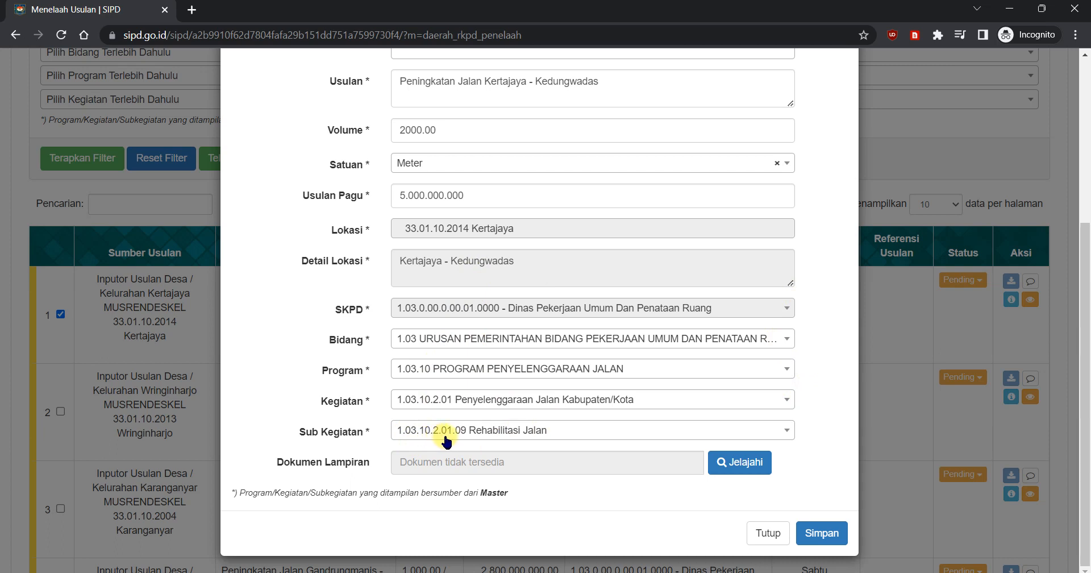
# Step: Check the completed review form for the Kertajaya - Kedungwadas road proposal and save it
pyautogui.scroll(3, 646, 435)
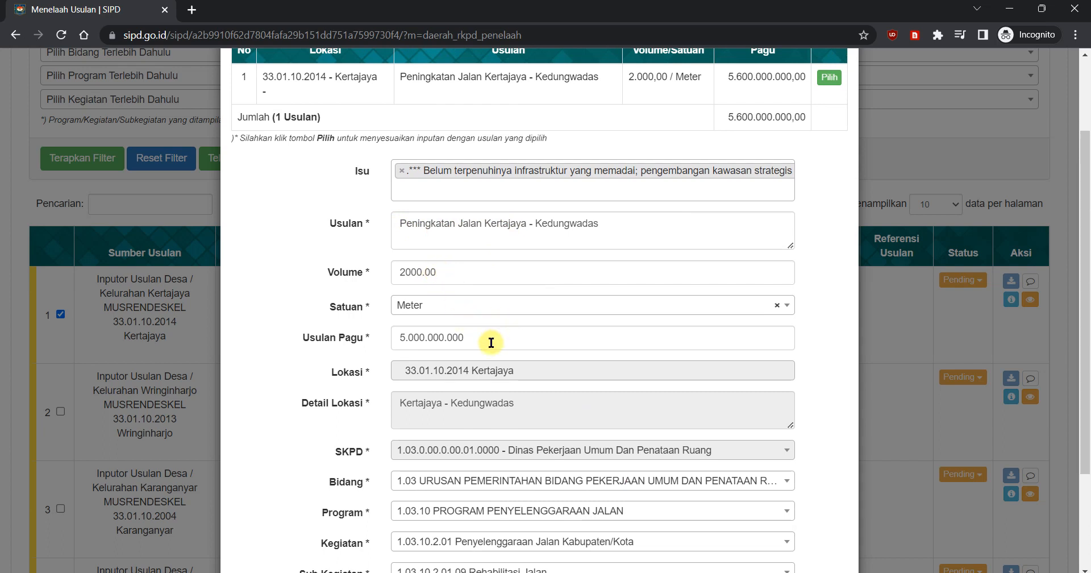
pyautogui.scroll(-3, 637, 326)
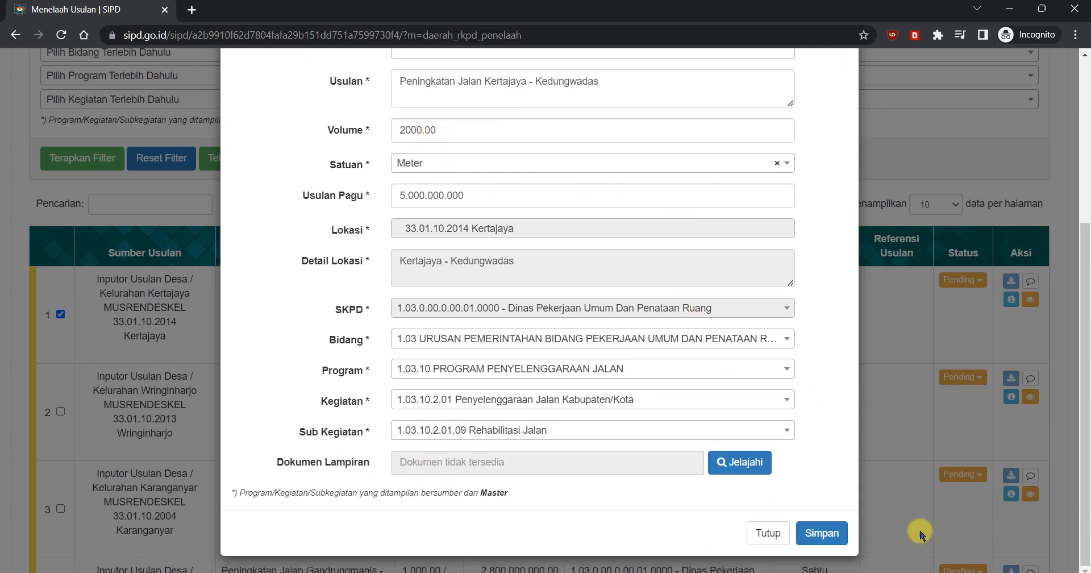
pyautogui.click(826, 535)
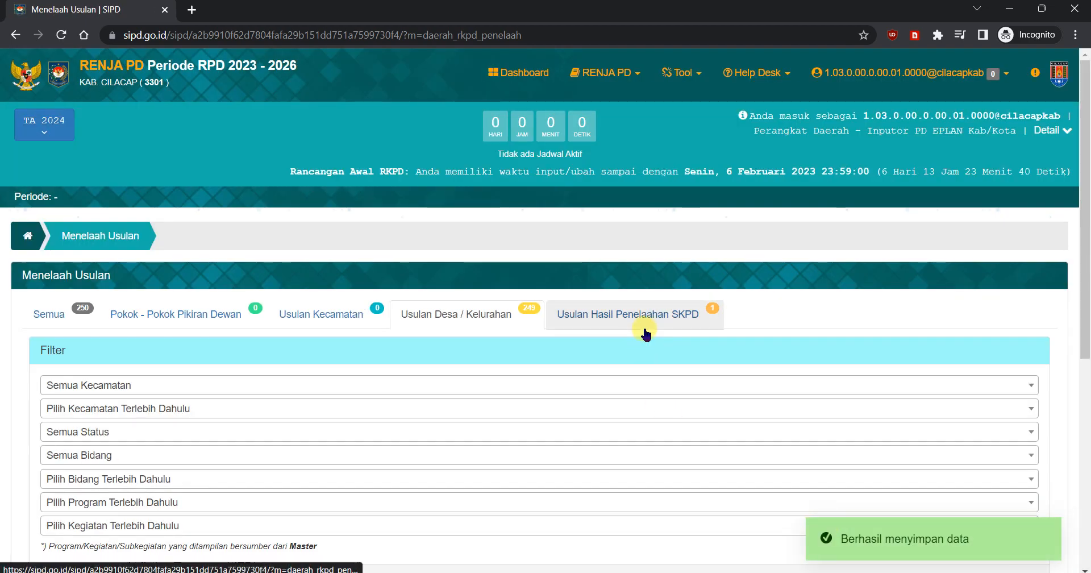
# Step: Check the status of the Kertajaya - Kedungwadas road proposal in the Usulan Desa / Kelurahan list
pyautogui.scroll(-5, 881, 301)
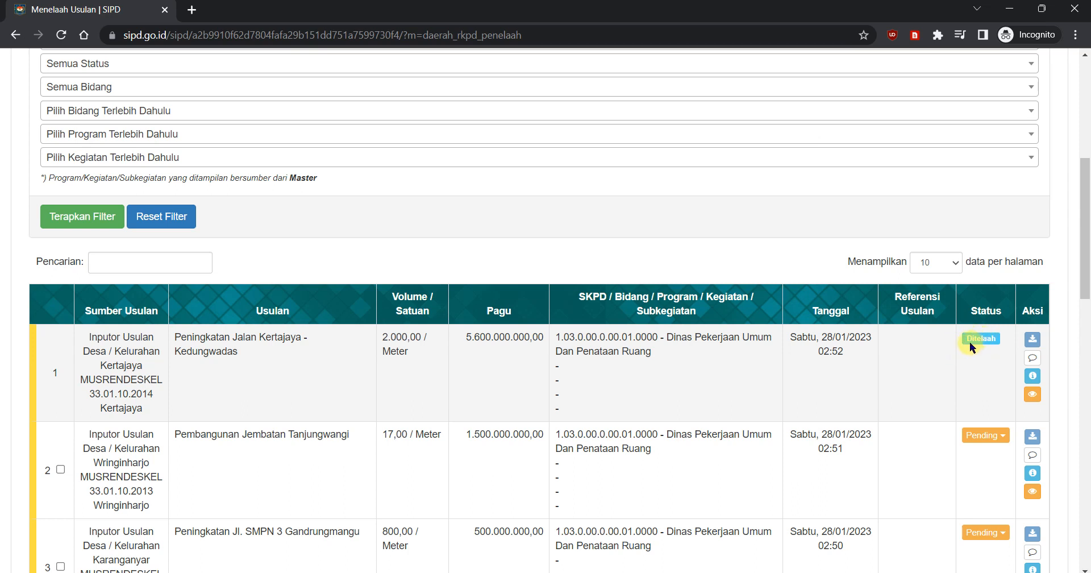
pyautogui.moveTo(967, 340); pyautogui.dragTo(993, 341)
pyautogui.click(63, 375)
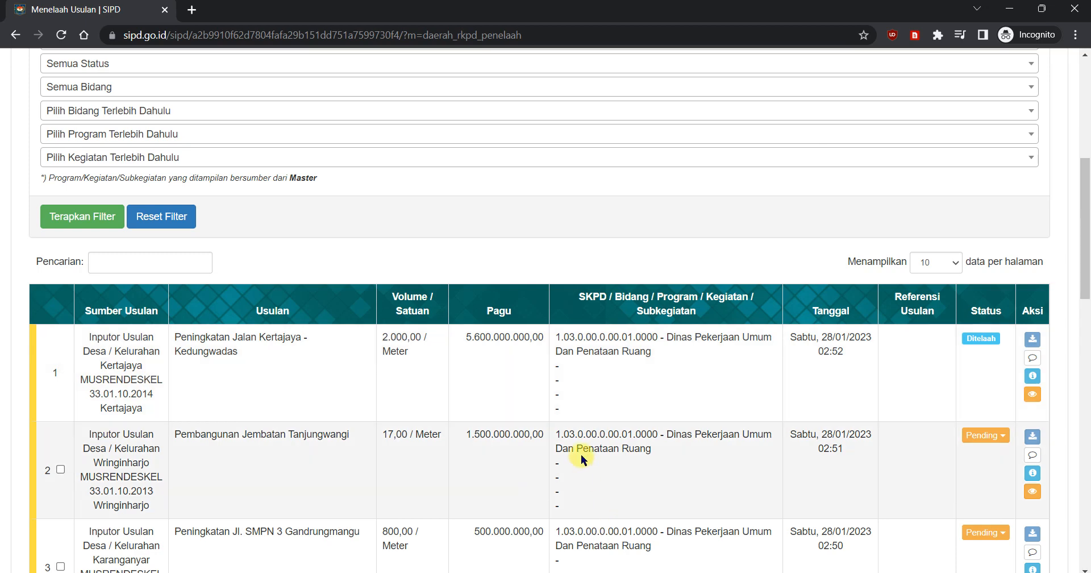
# Step: Open the Usulan Hasil Penelaahan SKPD list and examine the Pagu and status of the reviewed road proposal
pyautogui.scroll(4, 555, 438)
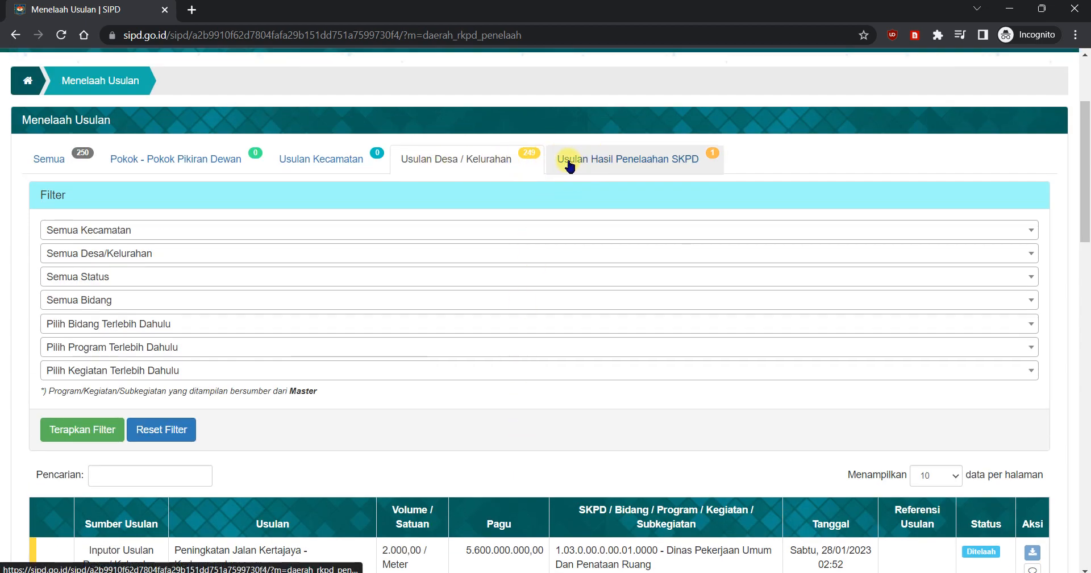
pyautogui.click(655, 167)
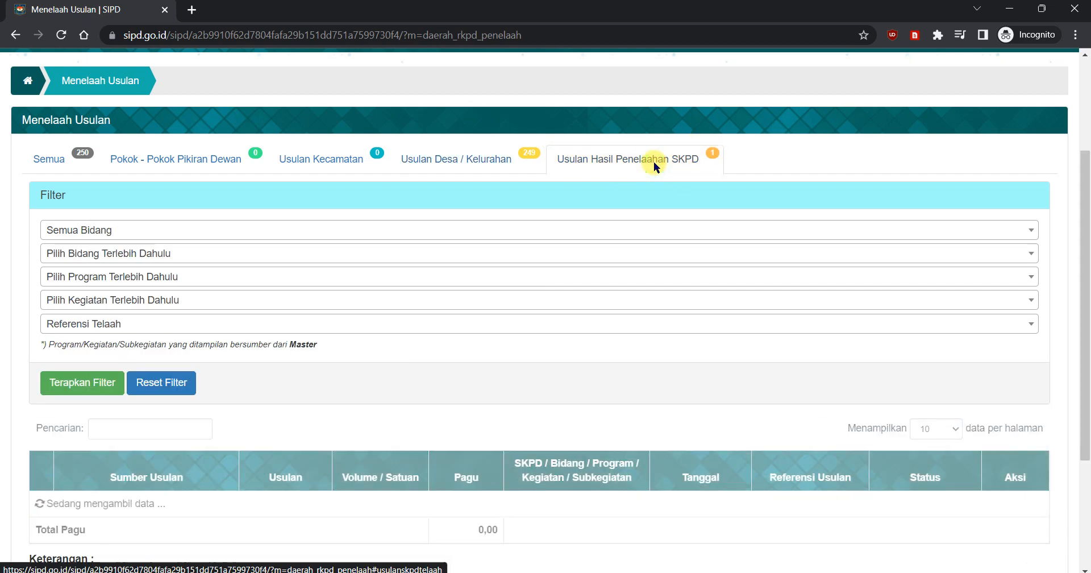
pyautogui.scroll(-3, 653, 163)
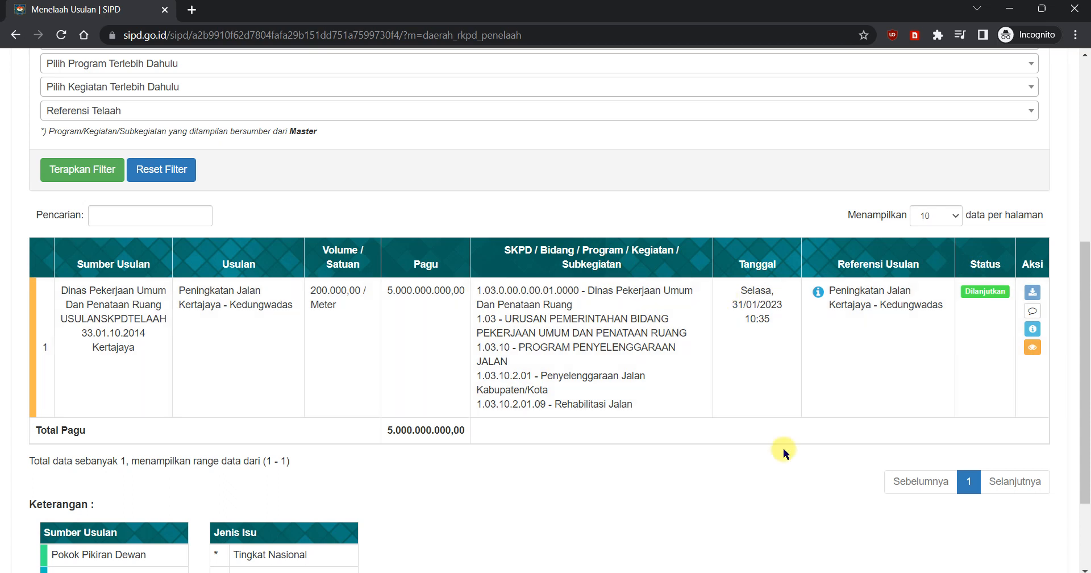
pyautogui.moveTo(403, 290); pyautogui.dragTo(462, 288)
pyautogui.click(441, 355)
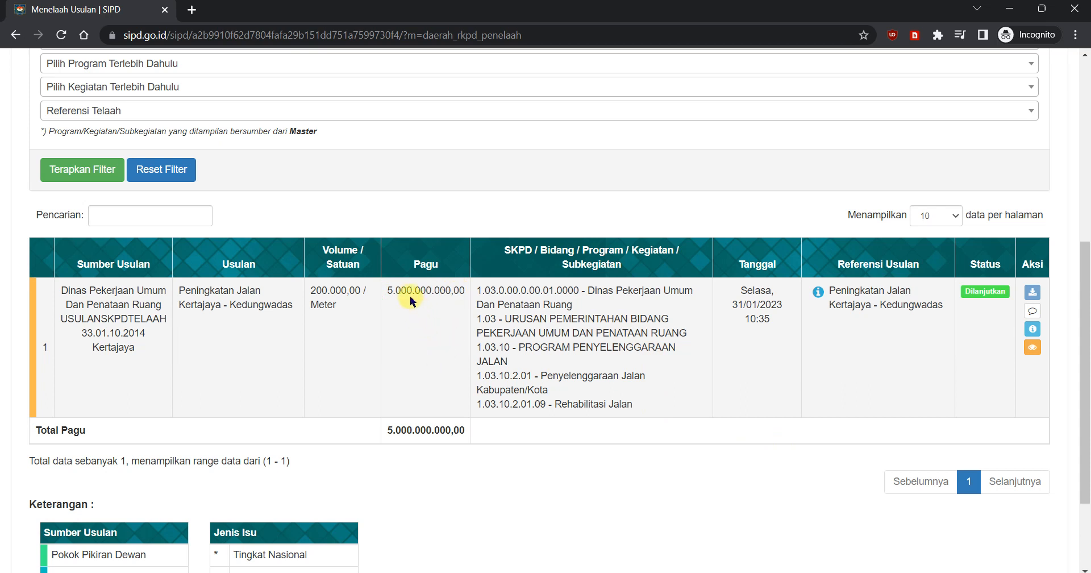
pyautogui.moveTo(393, 288); pyautogui.dragTo(434, 290)
pyautogui.click(599, 335)
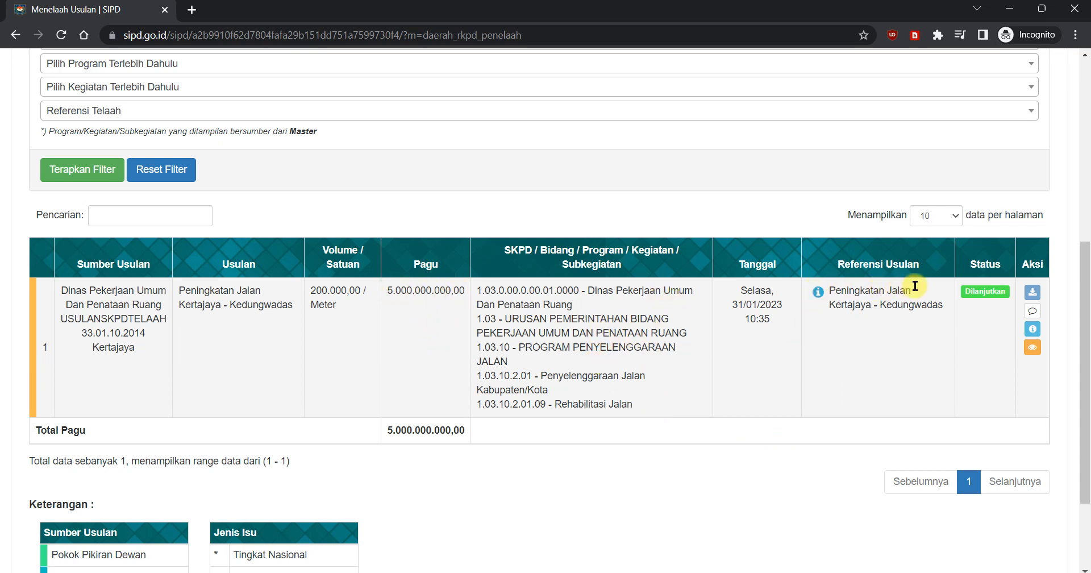
pyautogui.moveTo(973, 289)
pyautogui.mouseDown()
pyautogui.moveTo(1004, 294)
pyautogui.moveTo(971, 291)
pyautogui.mouseUp()
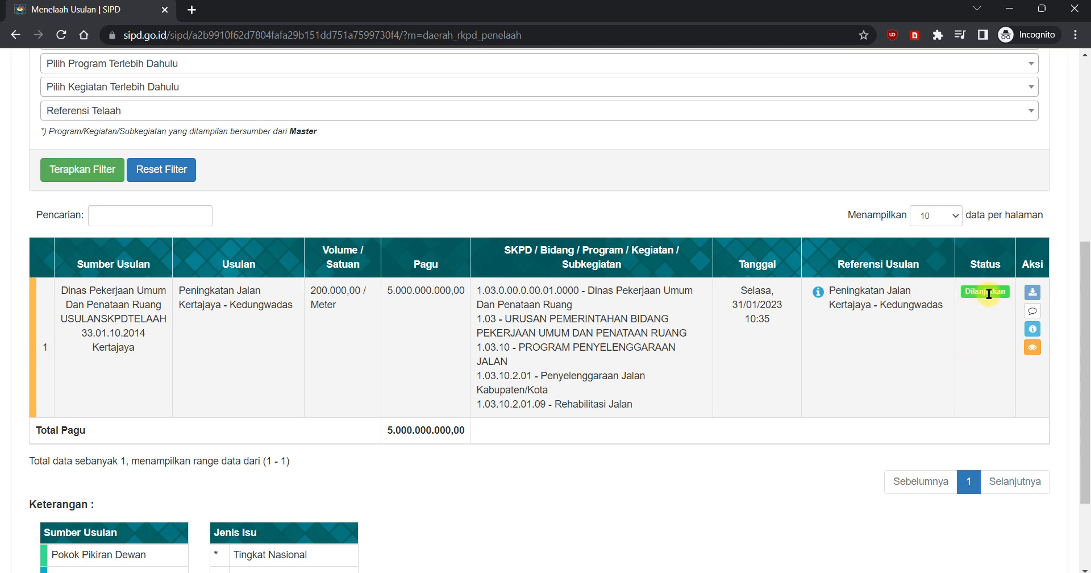
# Step: Compare the reviewed proposal's Usulan entry with its Referensi Usulan in the SKPD review results
pyautogui.scroll(1, 991, 301)
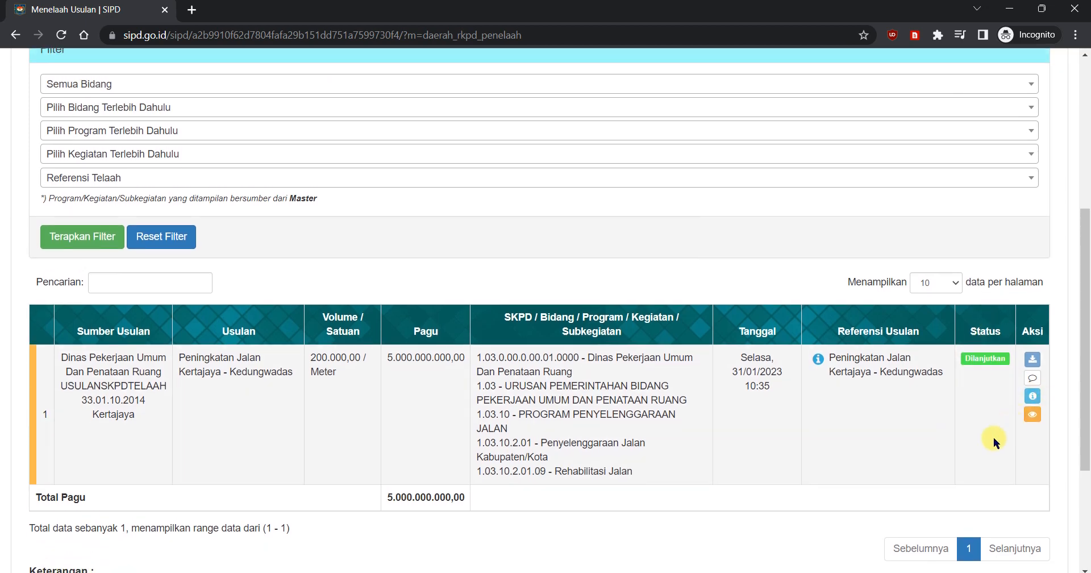
pyautogui.scroll(-1, 1005, 386)
pyautogui.scroll(5, 741, 318)
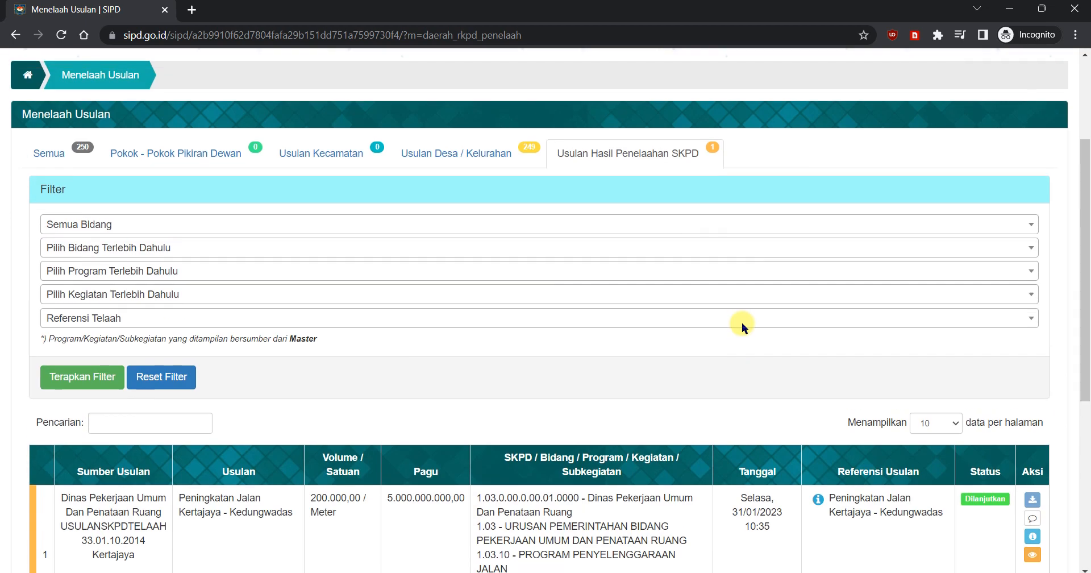
pyautogui.scroll(-4, 735, 338)
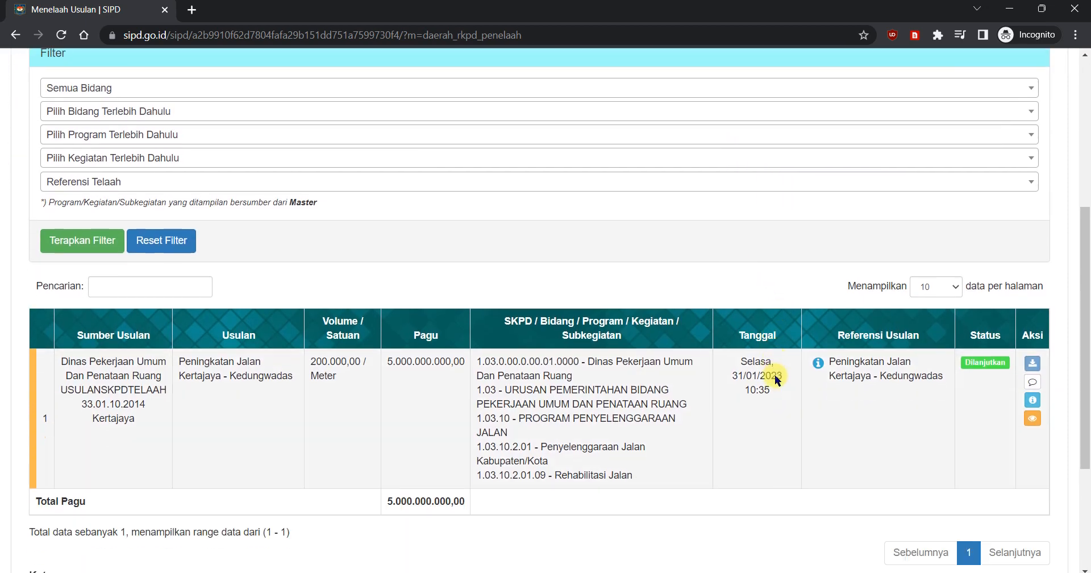
pyautogui.scroll(4, 680, 271)
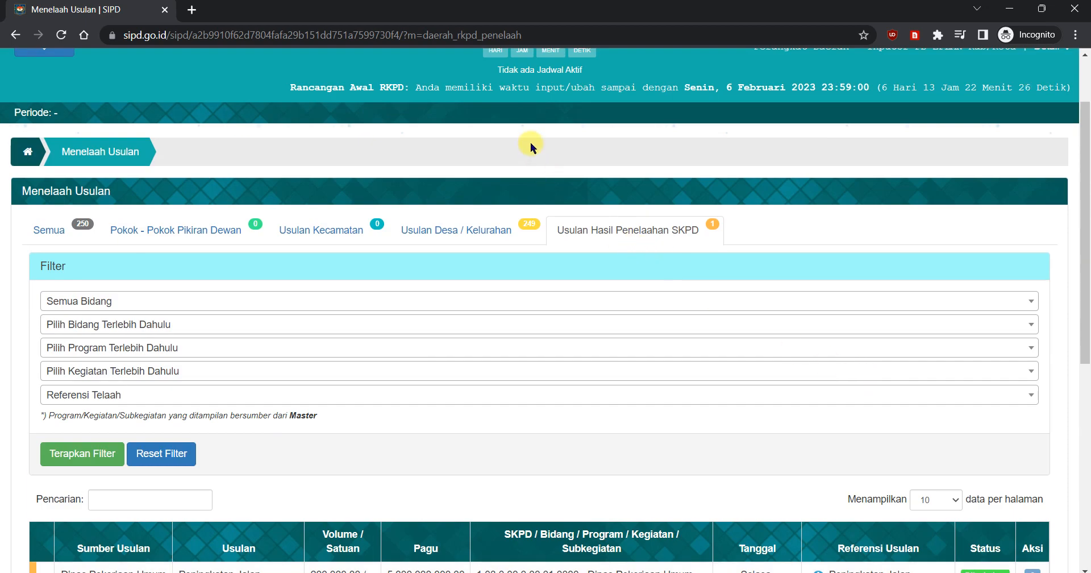
pyautogui.scroll(1, 764, 337)
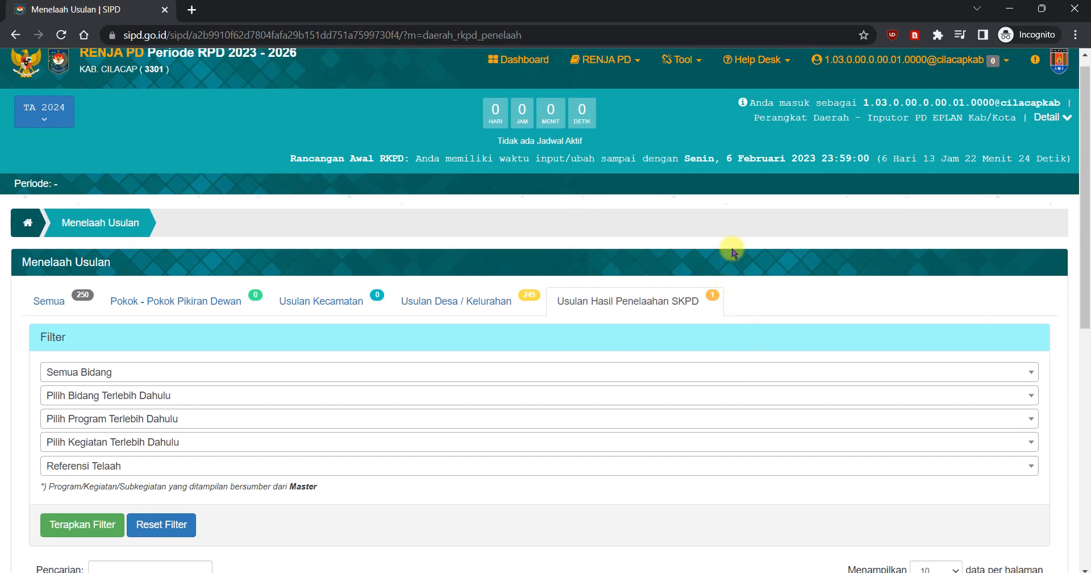
pyautogui.scroll(-5, 870, 314)
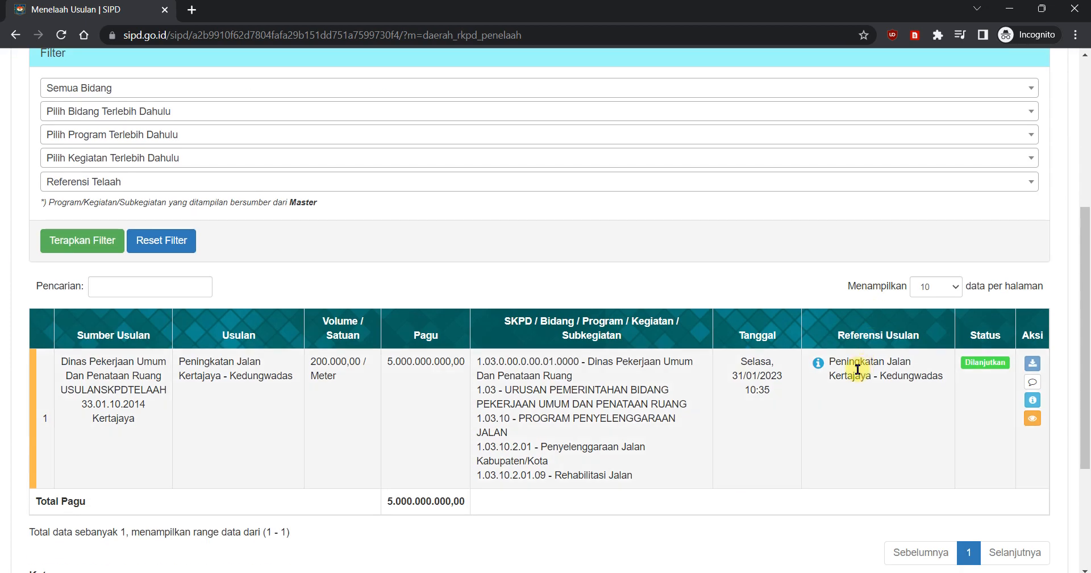
pyautogui.moveTo(842, 361); pyautogui.dragTo(878, 364)
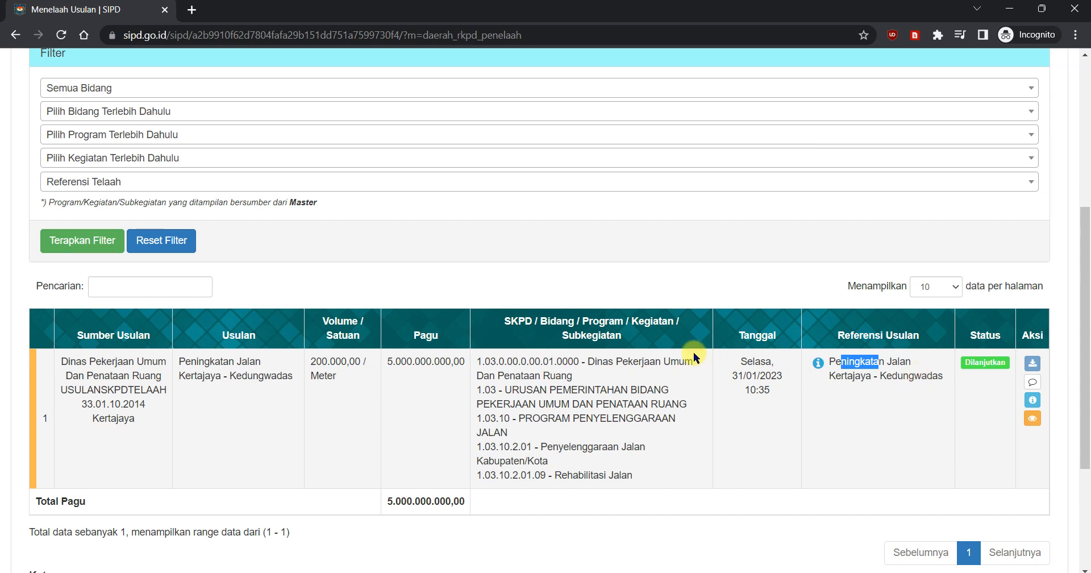
pyautogui.scroll(2, 803, 370)
pyautogui.scroll(-2, 804, 381)
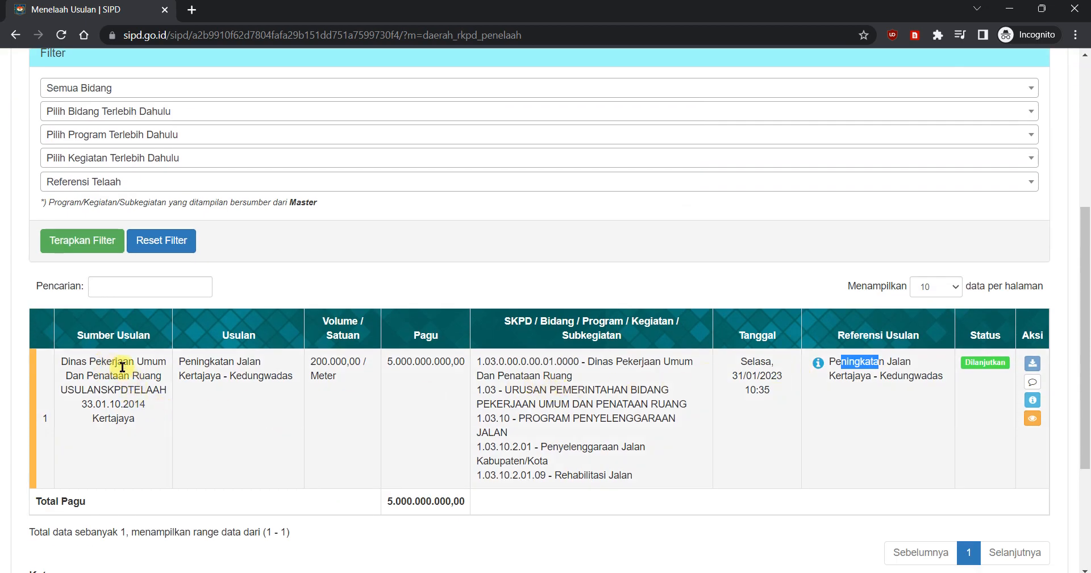
pyautogui.moveTo(192, 360); pyautogui.dragTo(294, 384)
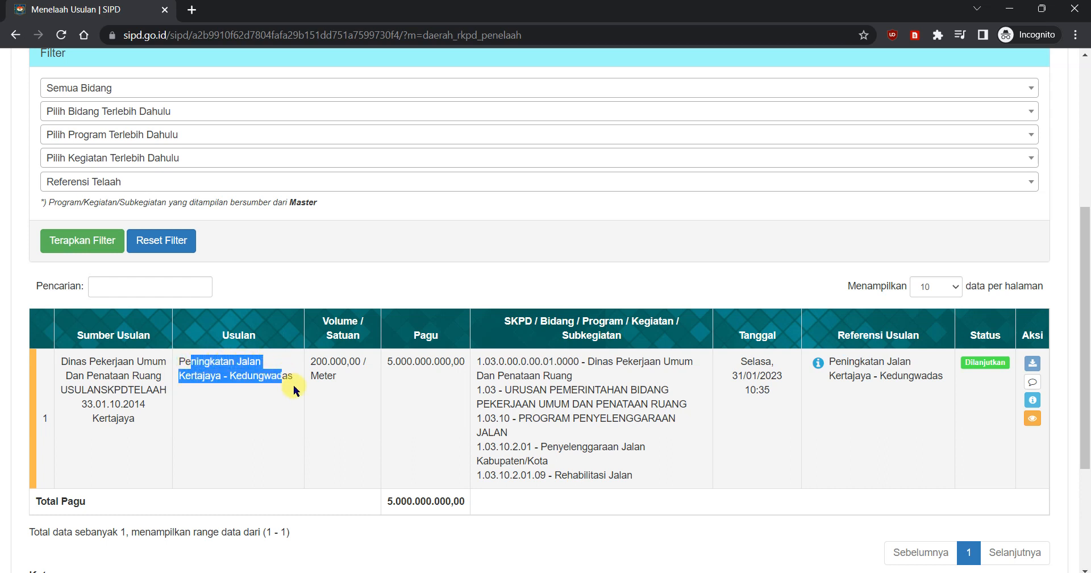
pyautogui.click(271, 406)
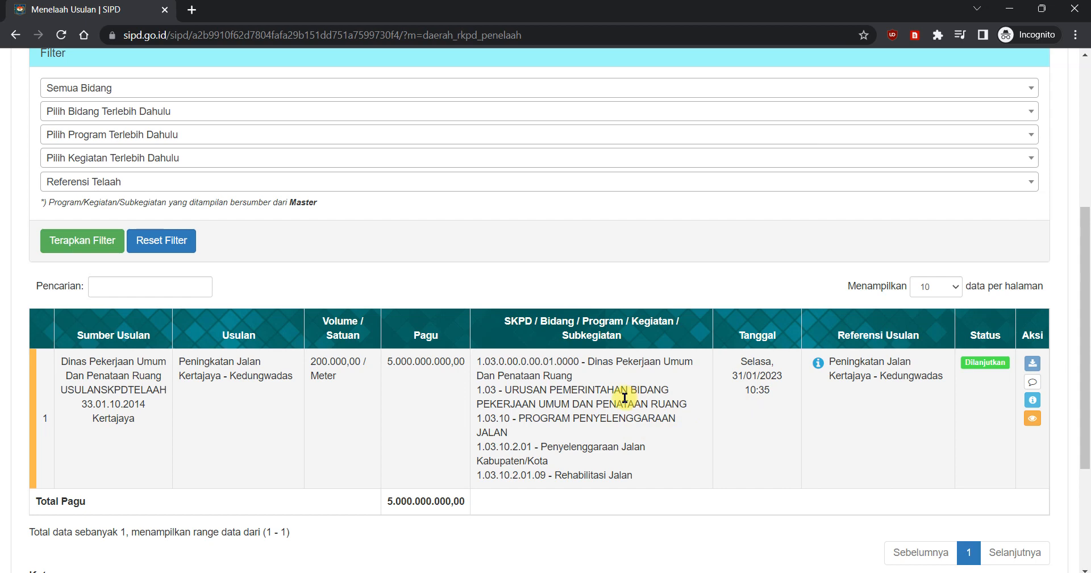
pyautogui.scroll(5, 795, 340)
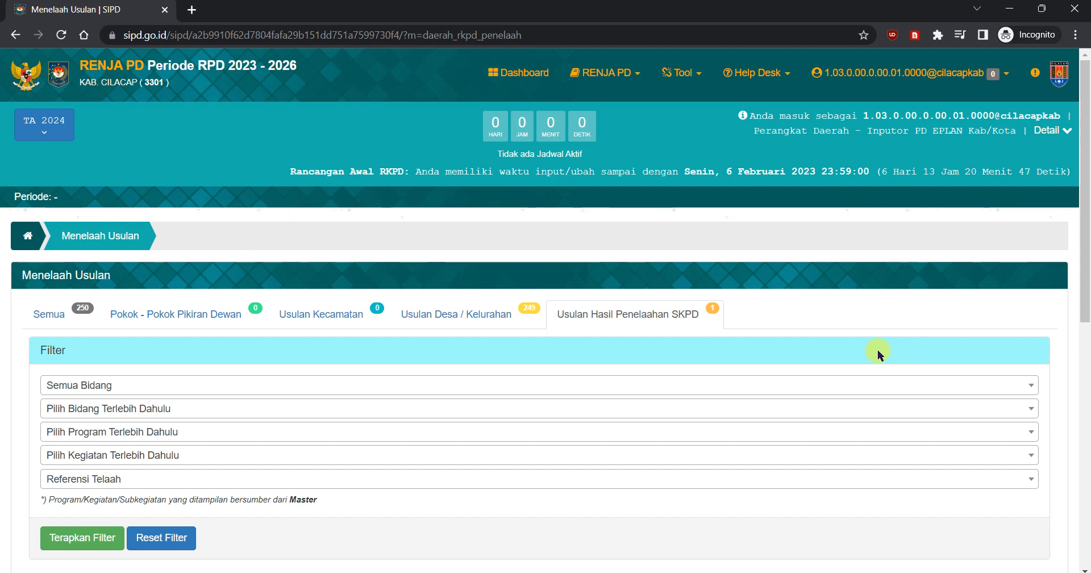
# Step: Switch to the Verifikasi / Validasi Usulan browser window and examine the Kertajaya - Kedungwadas entry under Usulan Dilanjutkan
pyautogui.moveTo(560, 572)
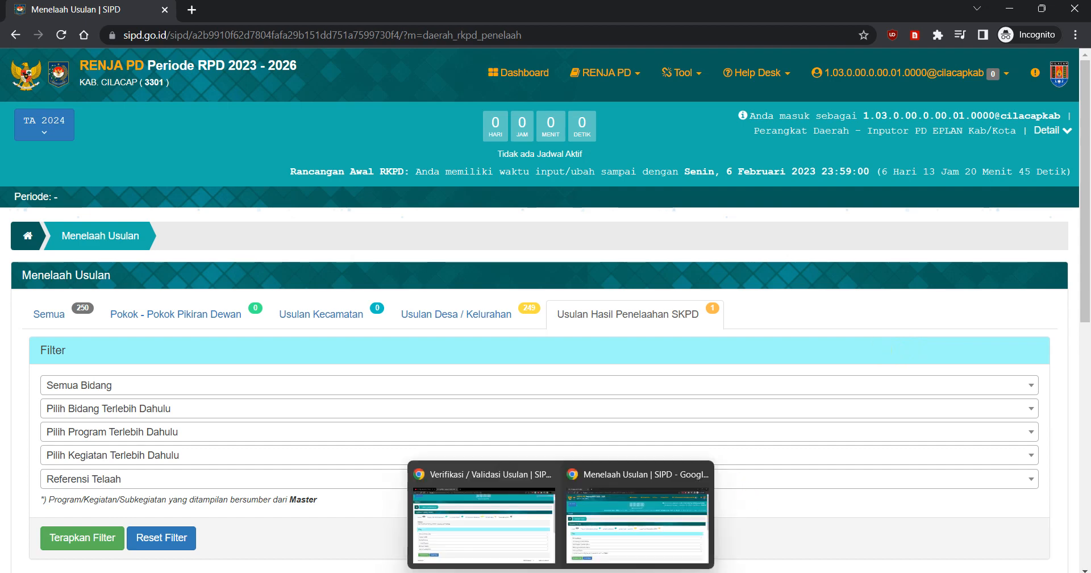
pyautogui.moveTo(487, 517)
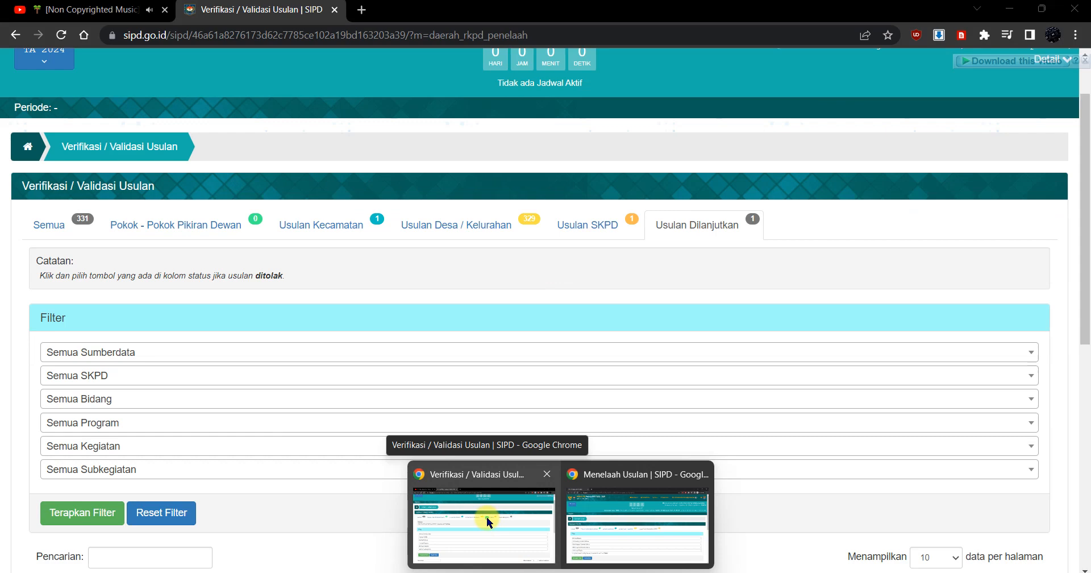
pyautogui.click(487, 517)
pyautogui.moveTo(592, 572)
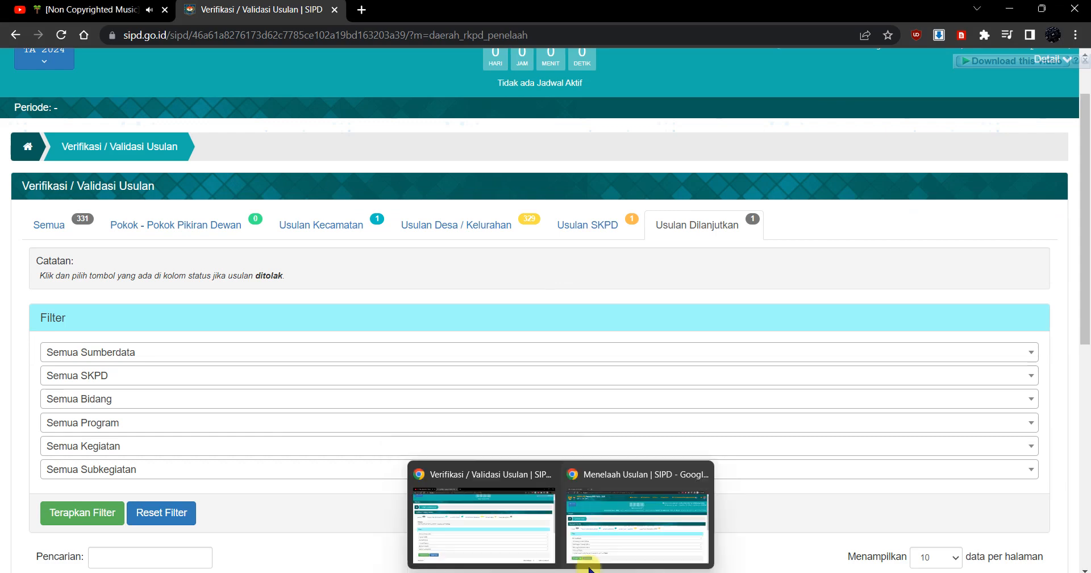
pyautogui.moveTo(622, 537)
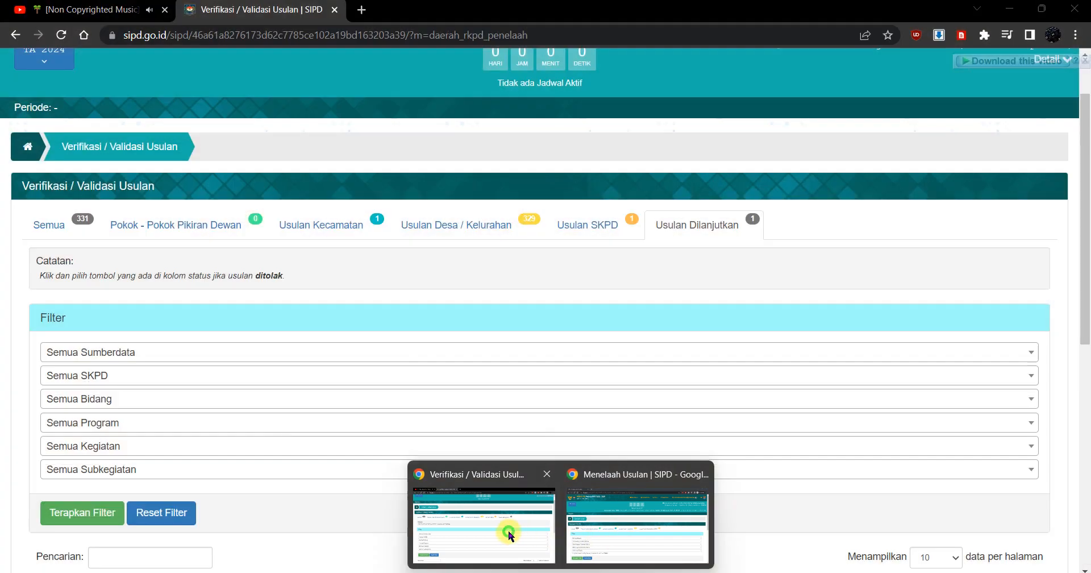
pyautogui.click(508, 531)
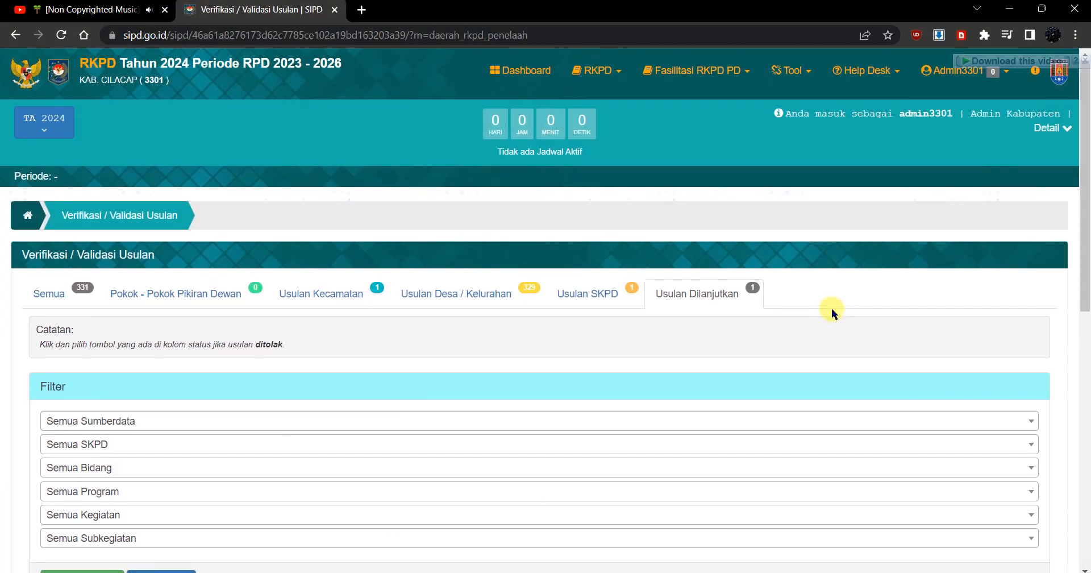
pyautogui.scroll(-1, 831, 308)
pyautogui.scroll(-1, 841, 265)
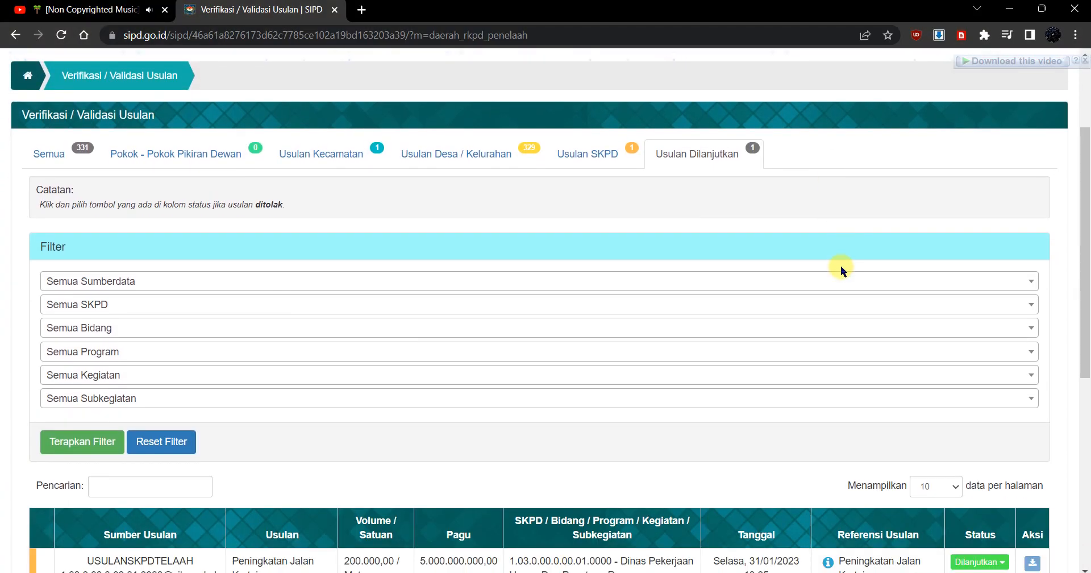
pyautogui.scroll(-3, 801, 229)
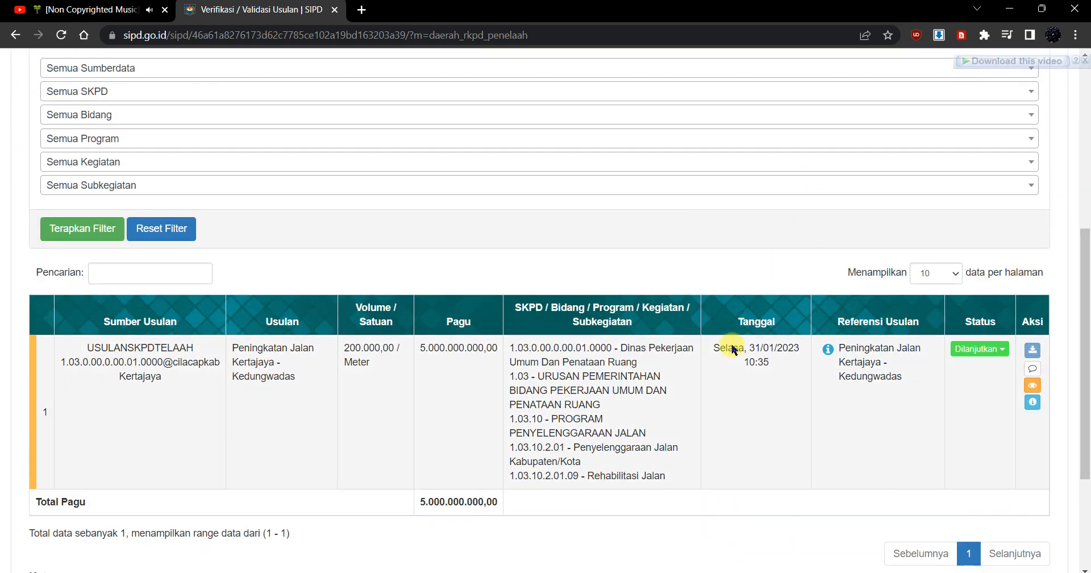
# Step: Change the status of the Kertajaya - Kedungwadas road proposal to Pending with the note "perubahan usulan"
pyautogui.click(999, 353)
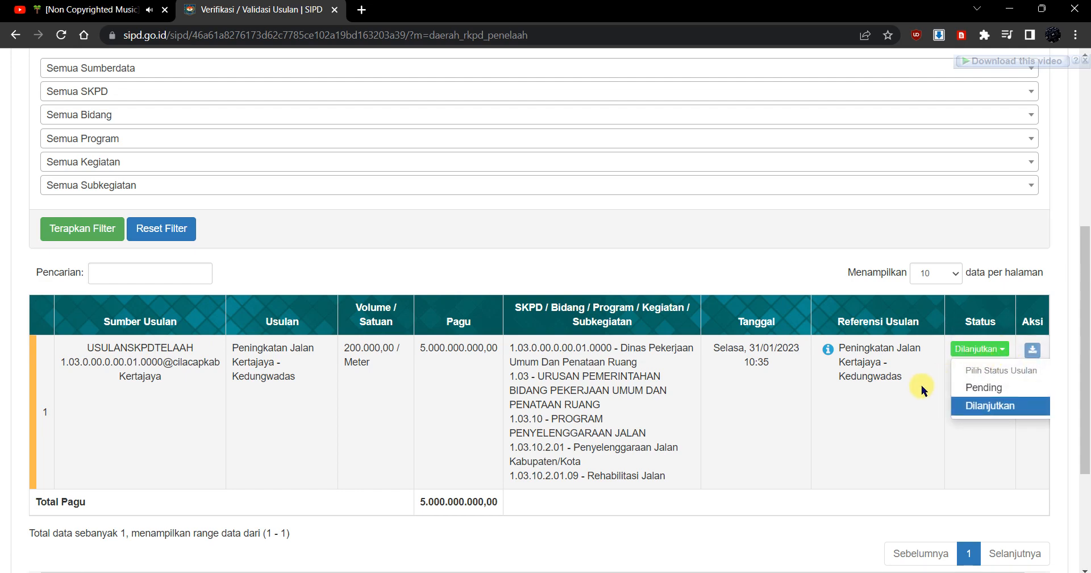
pyautogui.click(992, 389)
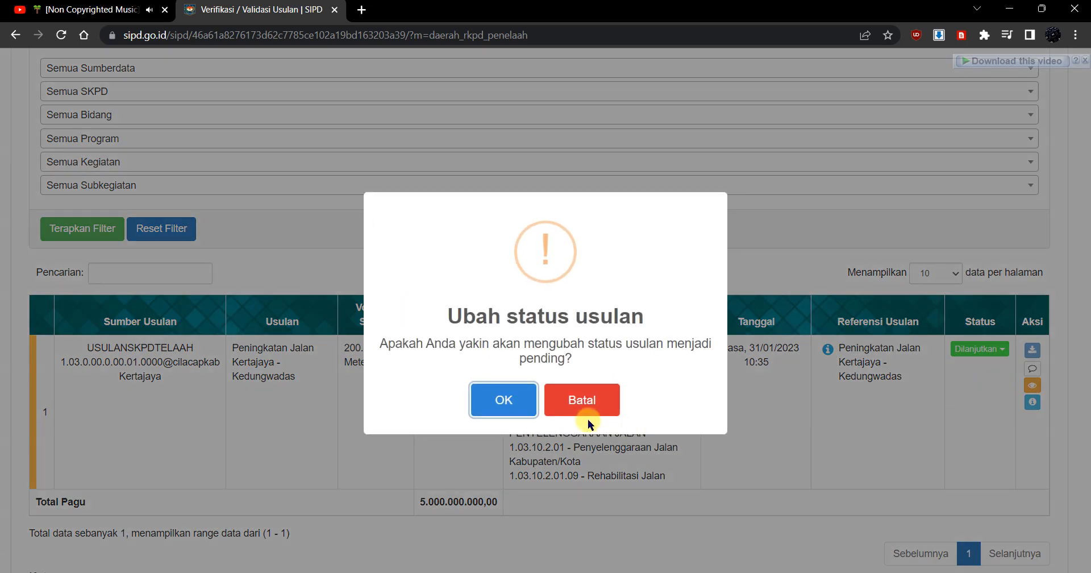
pyautogui.click(501, 402)
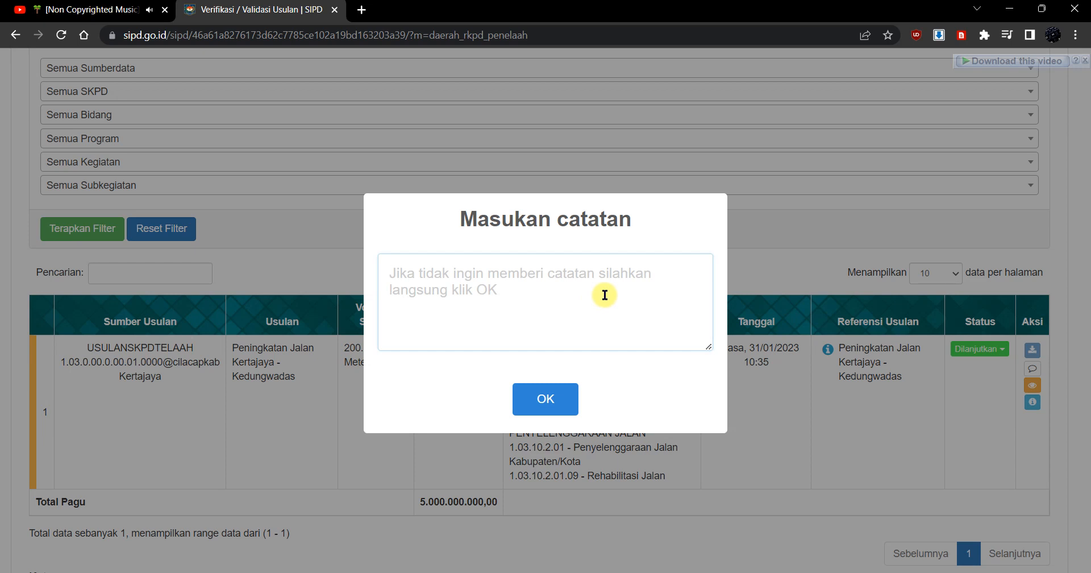
pyautogui.write('perubahan ')
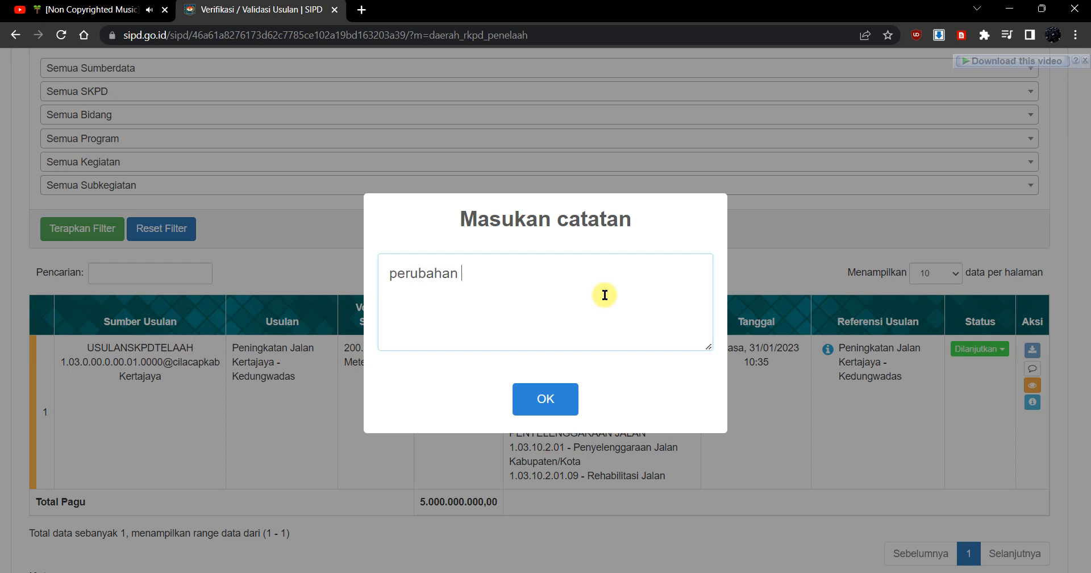
pyautogui.write('usulan')
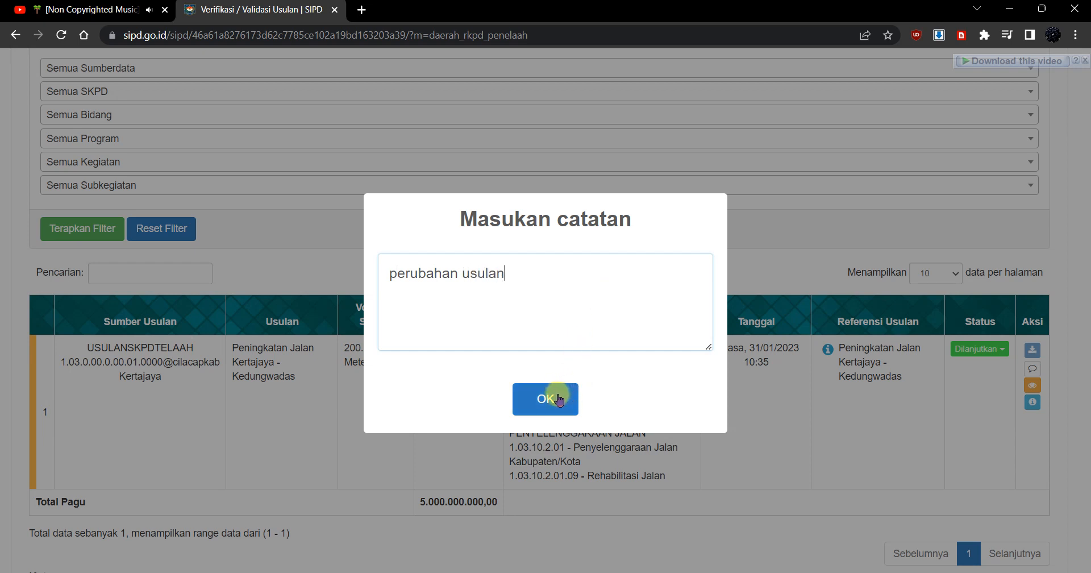
pyautogui.click(558, 399)
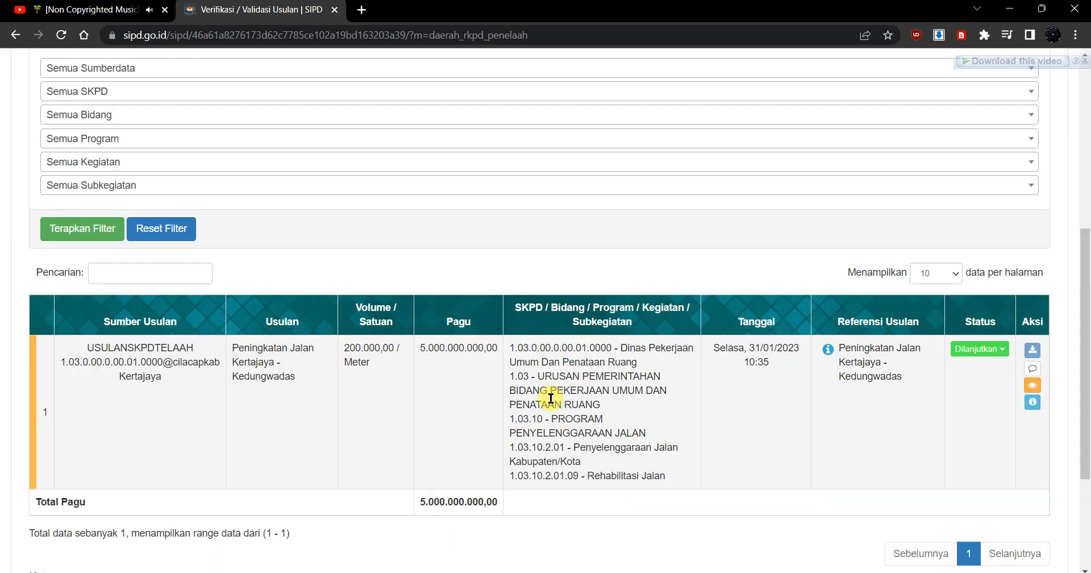
# Step: Open the Usulan SKPD list and check the status and available actions of the Kertajaya - Kedungwadas road proposal
pyautogui.scroll(5, 830, 381)
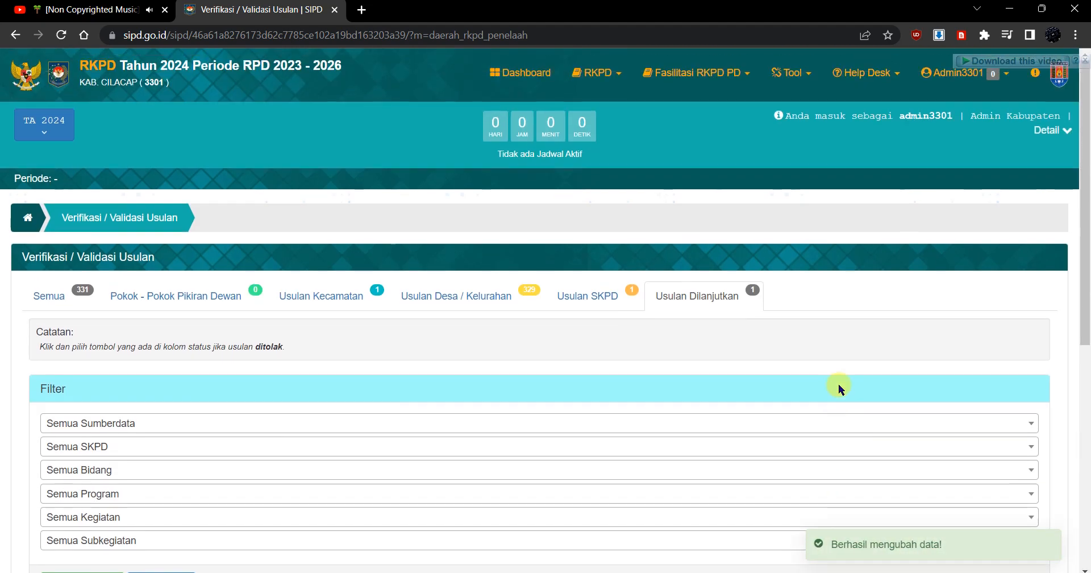
pyautogui.click(601, 300)
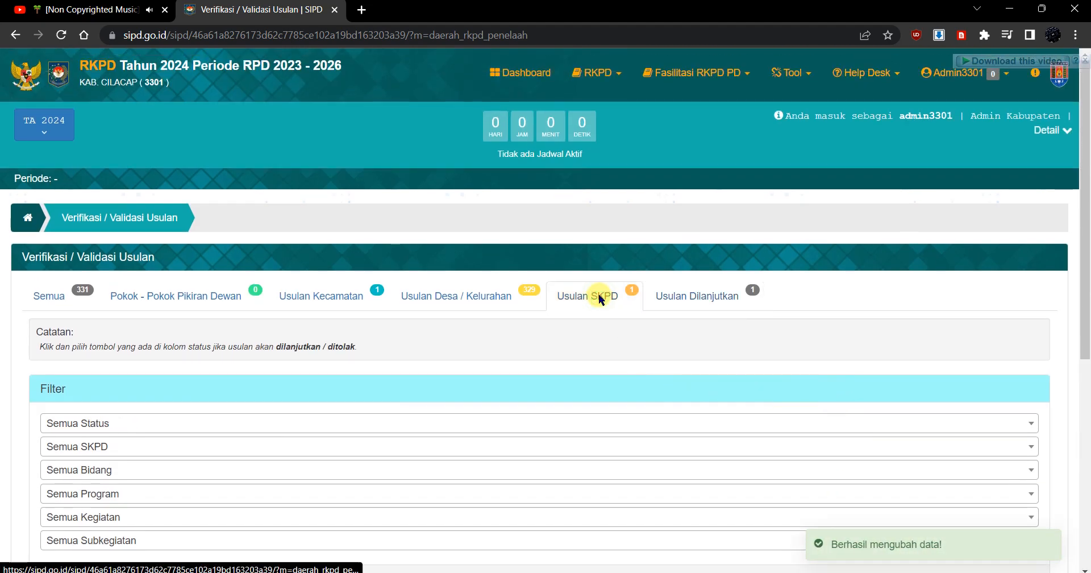
pyautogui.scroll(-6, 830, 309)
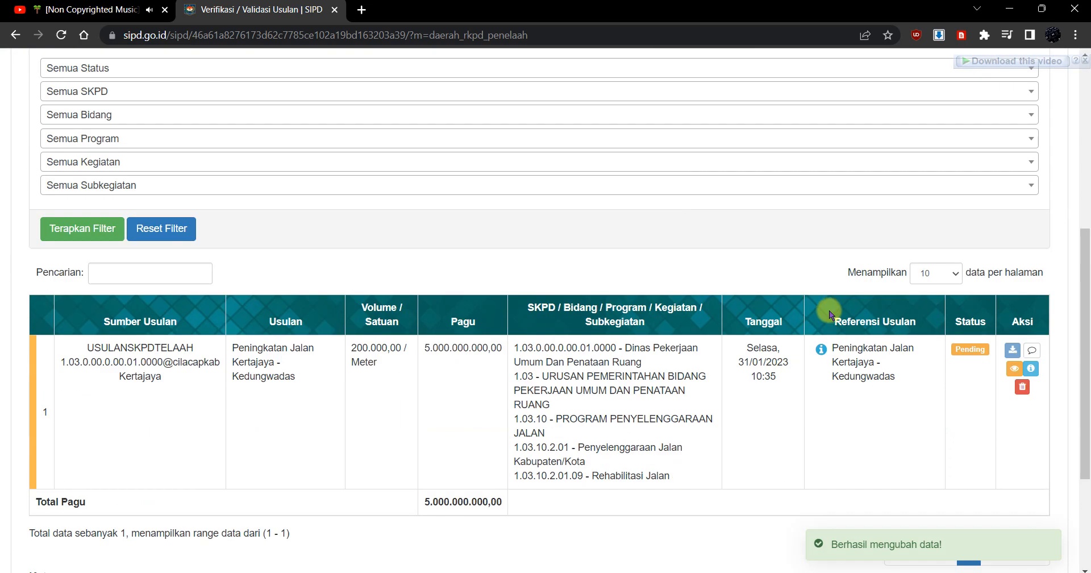
pyautogui.scroll(-1, 654, 406)
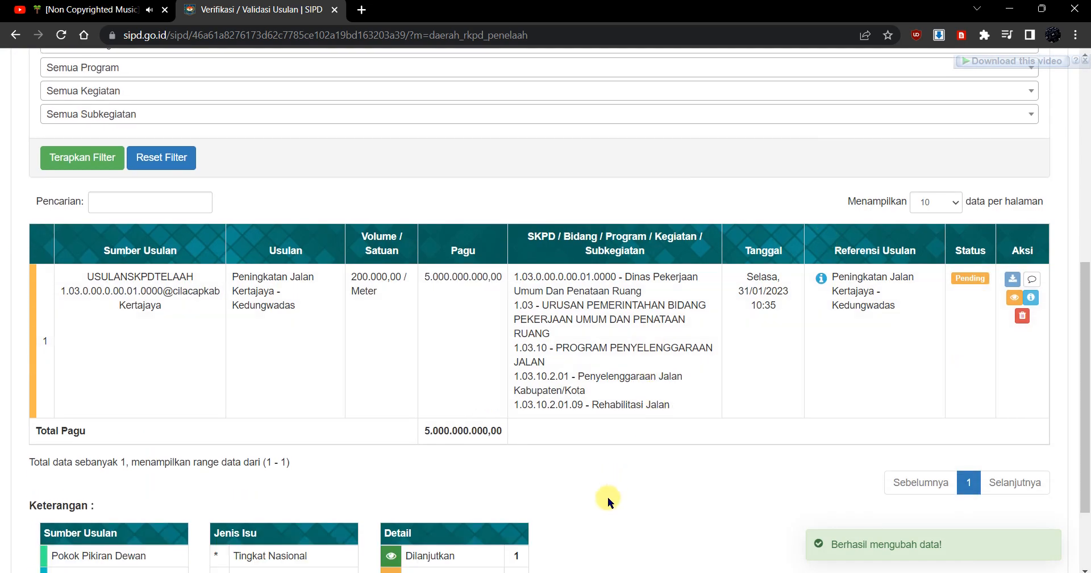
# Step: Switch to the Menelaah Usulan browser window and delete the Kertajaya - Kedungwadas review result from Usulan Hasil Penelaahan SKPD
pyautogui.moveTo(561, 572)
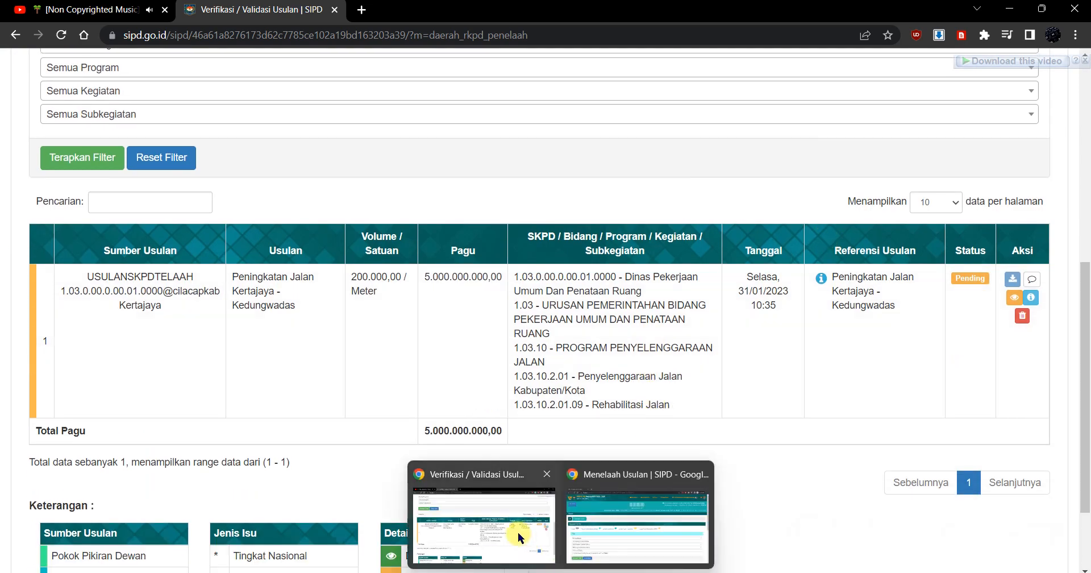
pyautogui.click(660, 511)
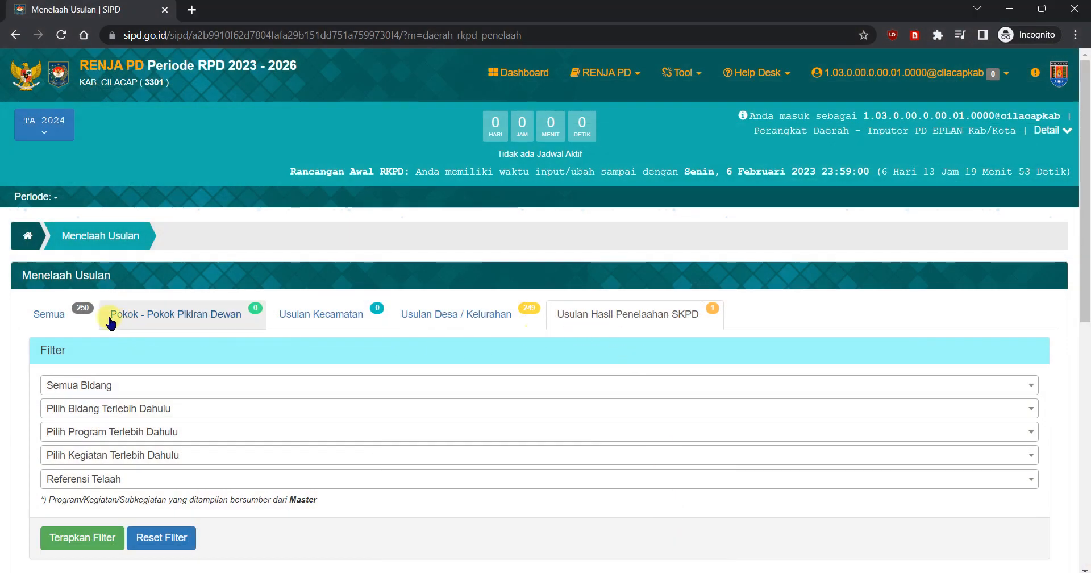
pyautogui.click(58, 317)
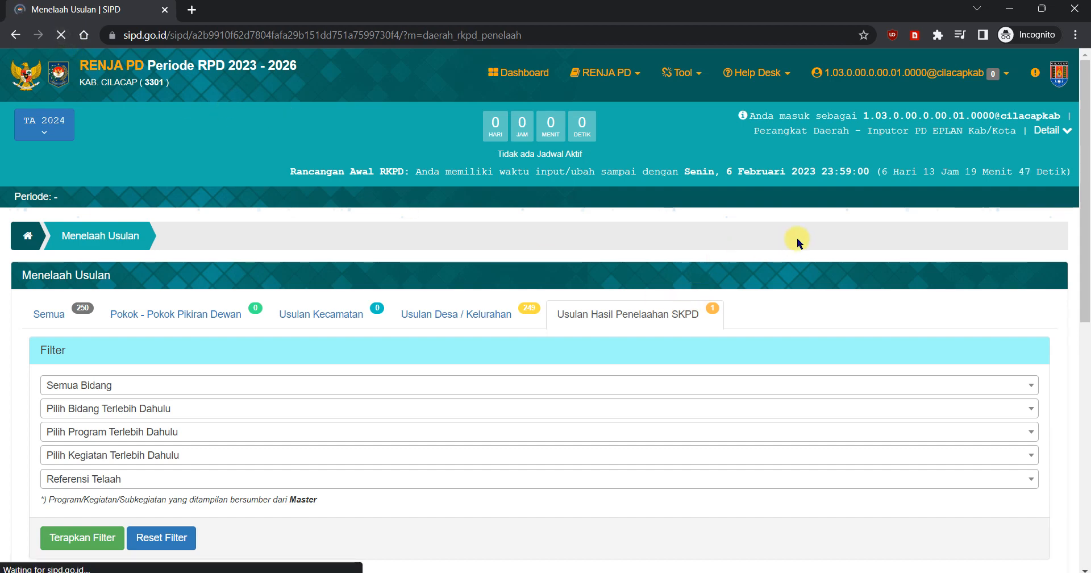
pyautogui.click(636, 312)
pyautogui.scroll(-5, 816, 278)
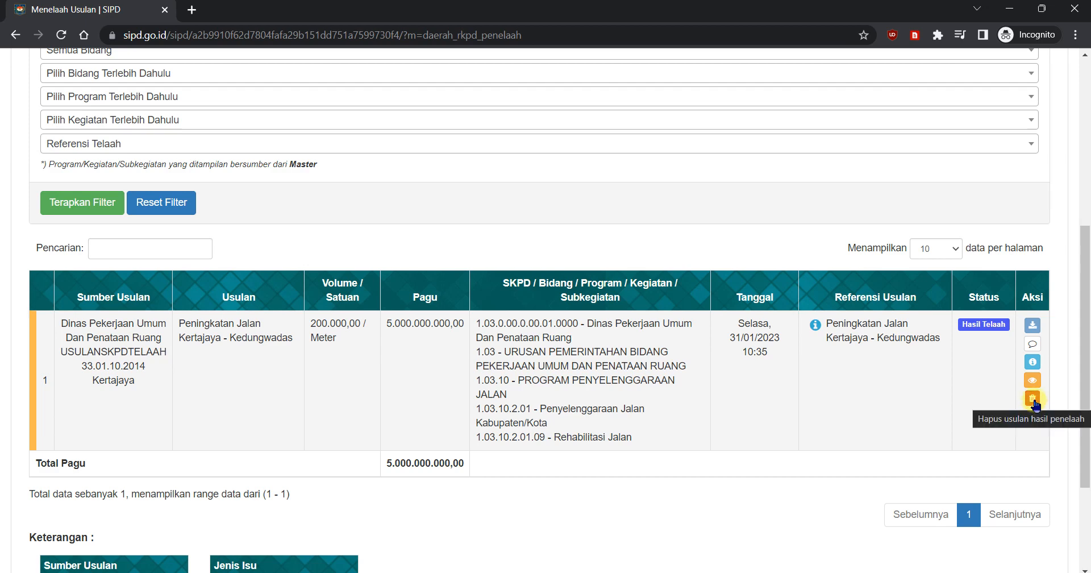
pyautogui.click(1033, 400)
pyautogui.click(513, 407)
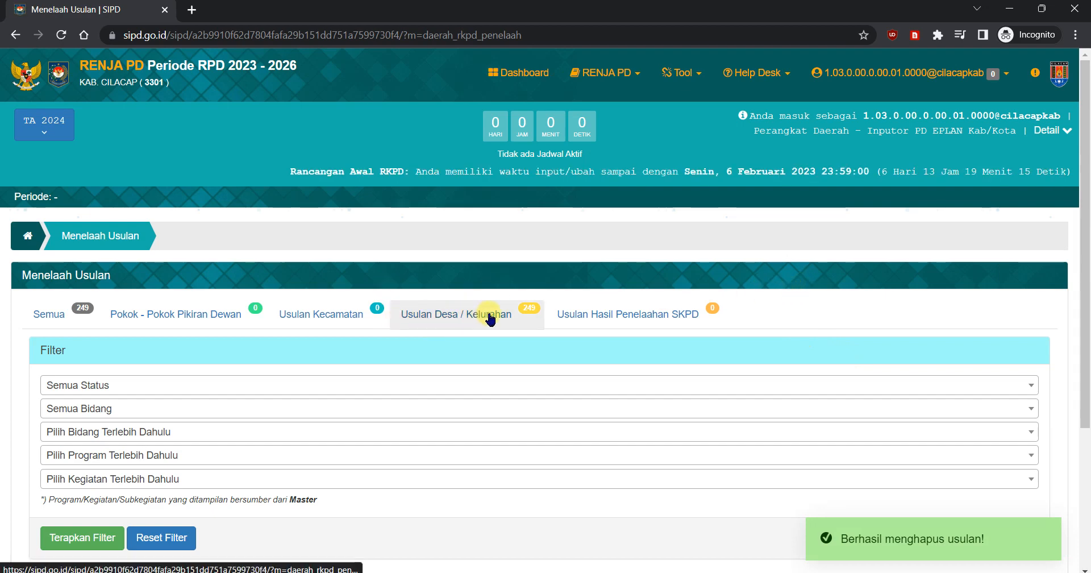
# Step: Open the Usulan Desa / Kelurahan list and test selecting the Kertajaya - Kedungwadas road proposal for review, leaving it unselected
pyautogui.click(458, 319)
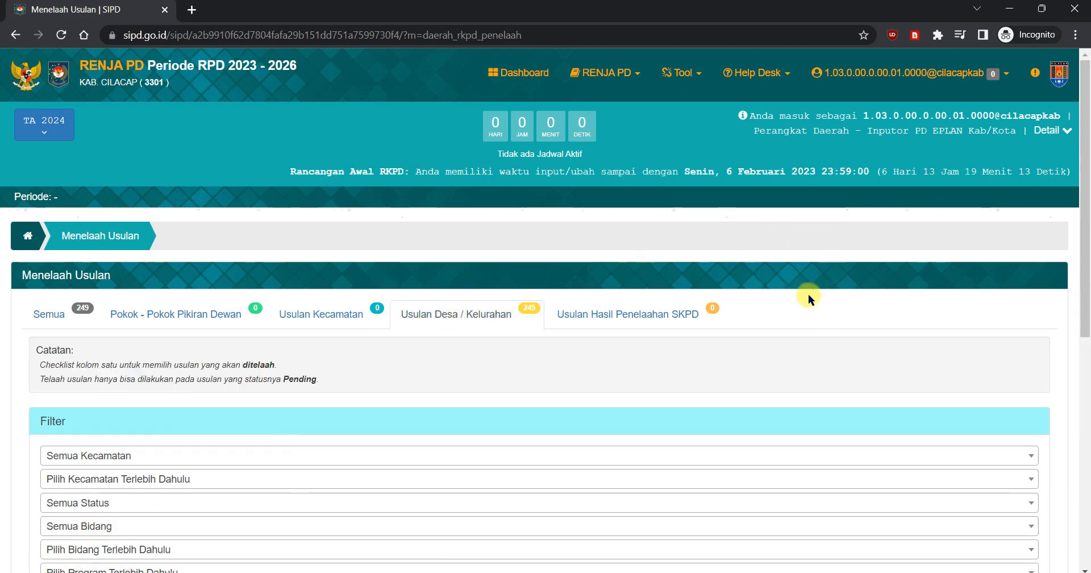
pyautogui.scroll(-9, 784, 283)
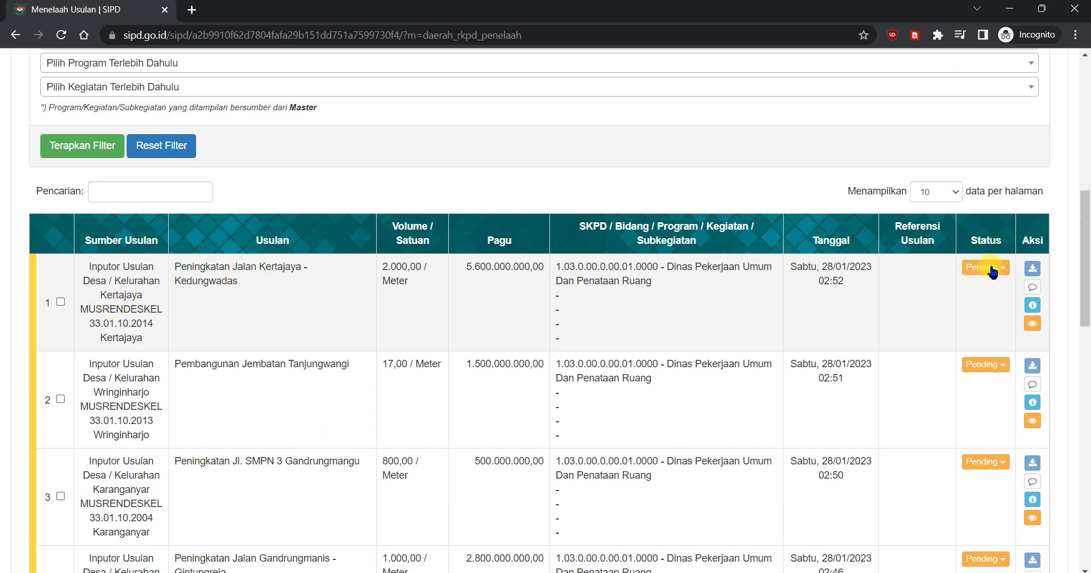
pyautogui.click(60, 302)
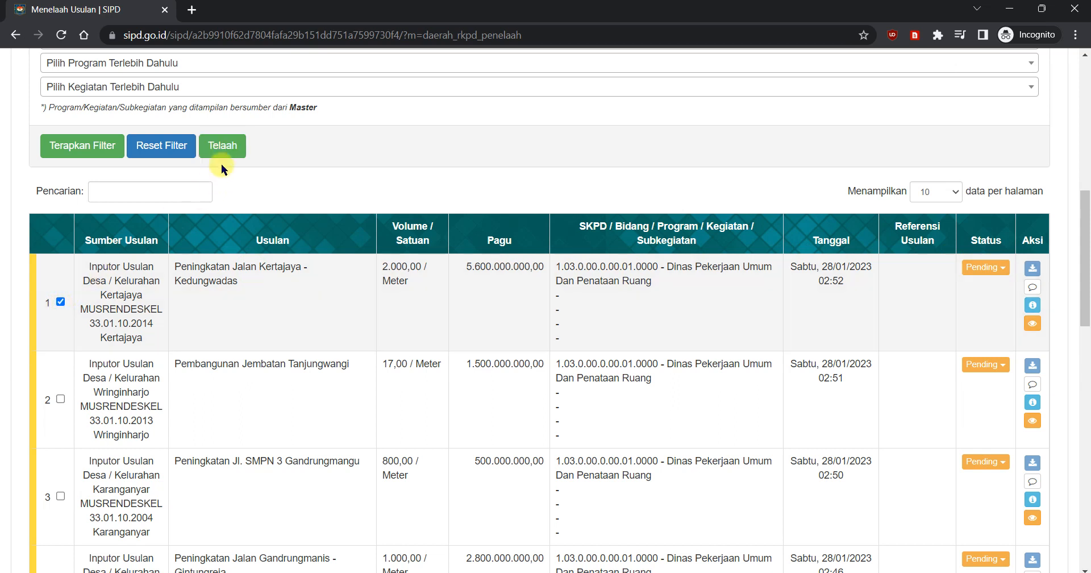
pyautogui.click(61, 302)
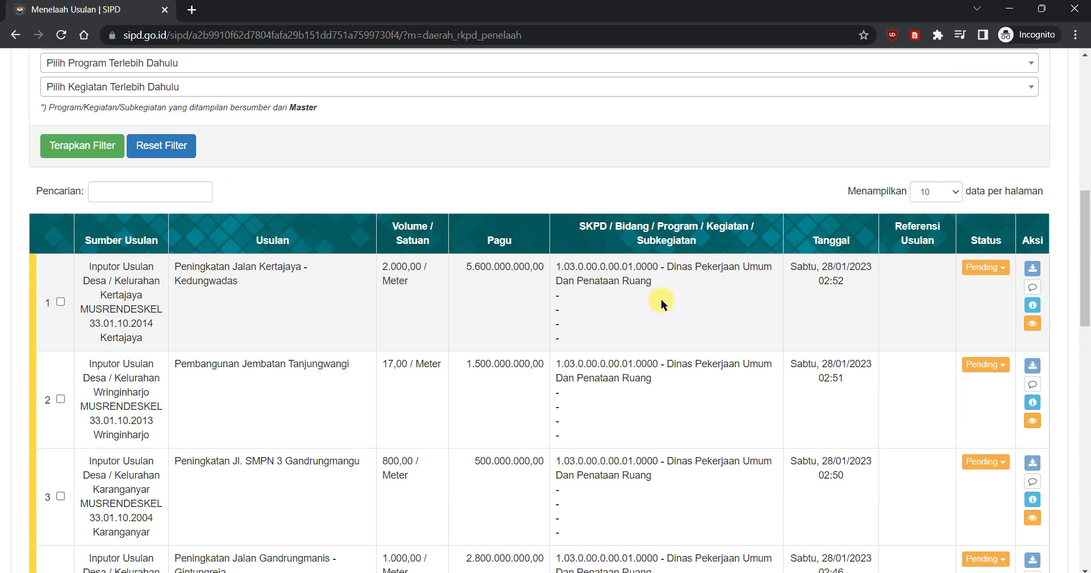
pyautogui.scroll(8, 661, 299)
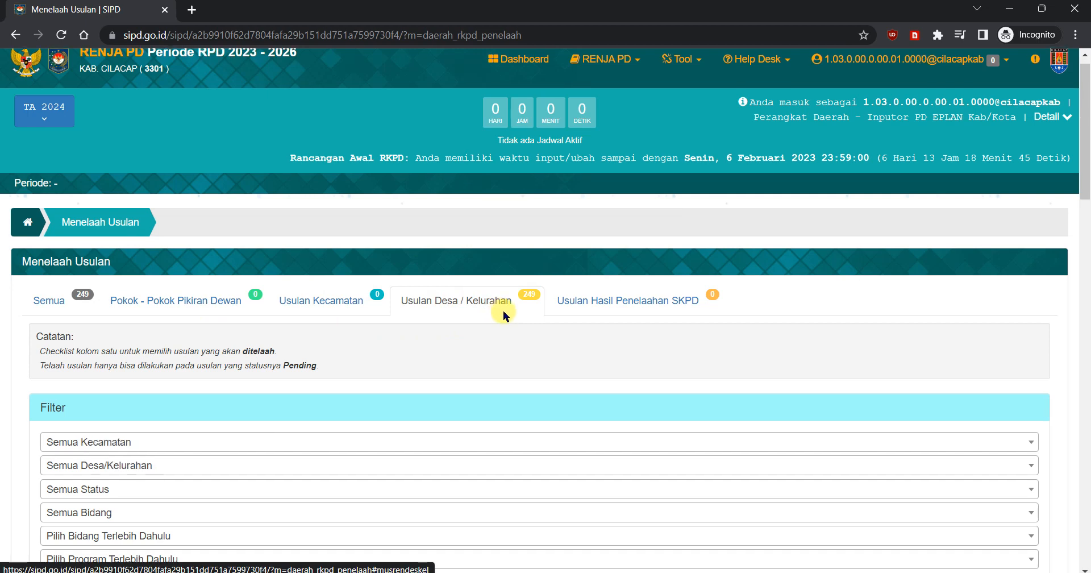
pyautogui.scroll(-3, 506, 312)
pyautogui.scroll(-3, 145, 486)
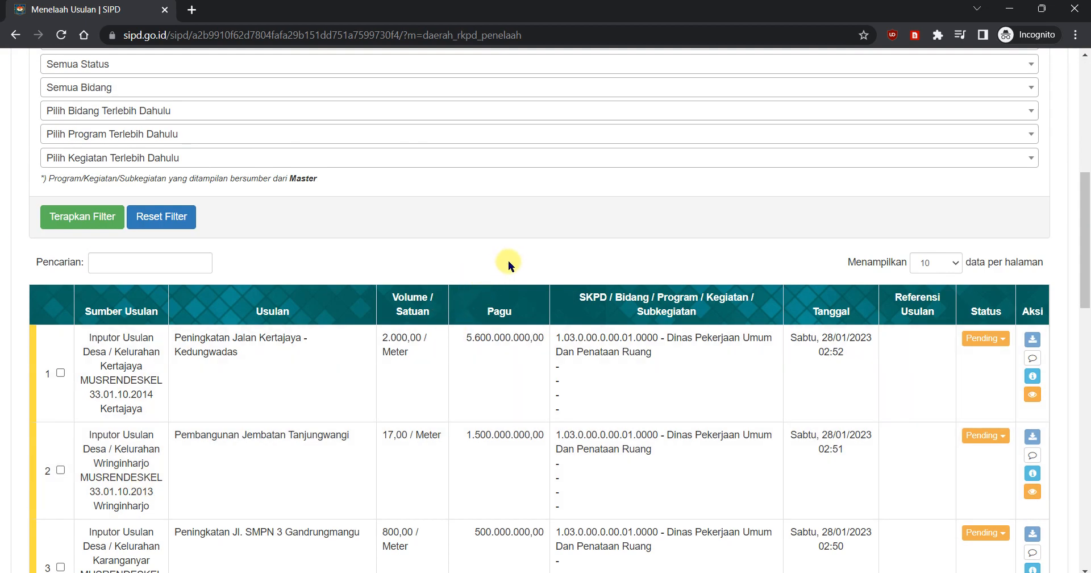
pyautogui.scroll(4, 752, 287)
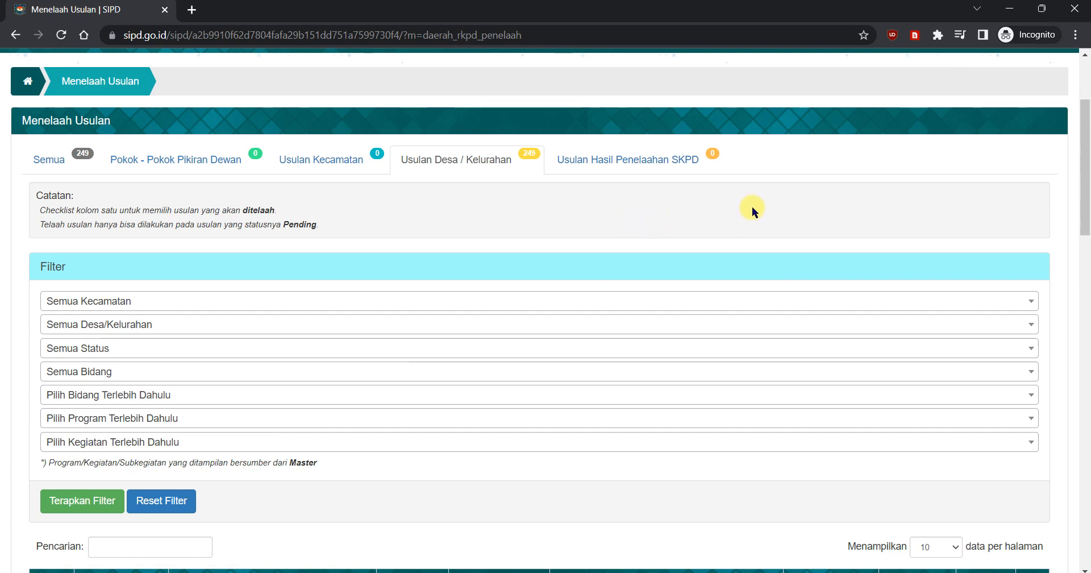
pyautogui.scroll(3, 751, 207)
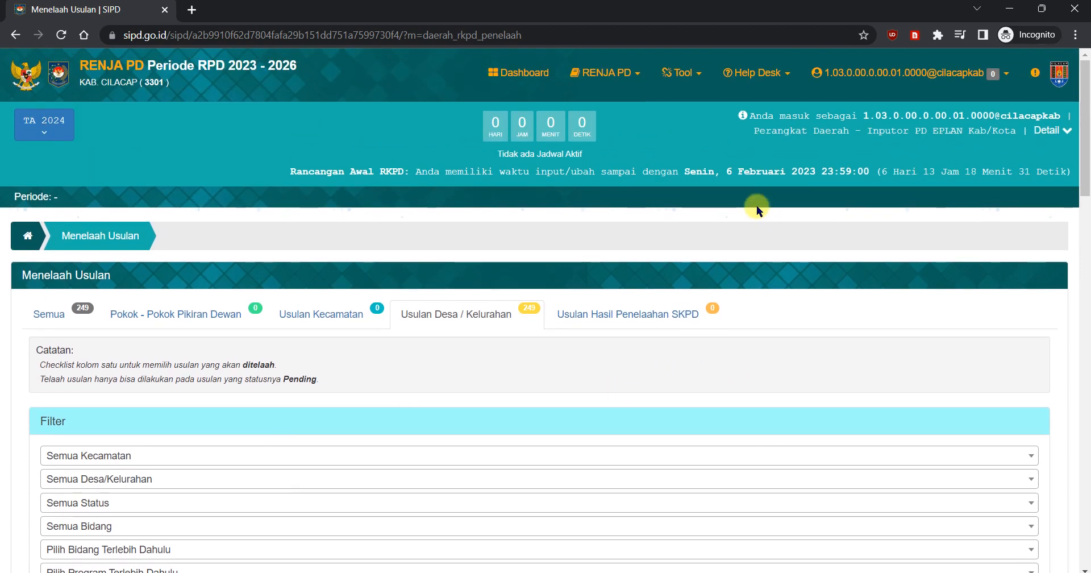